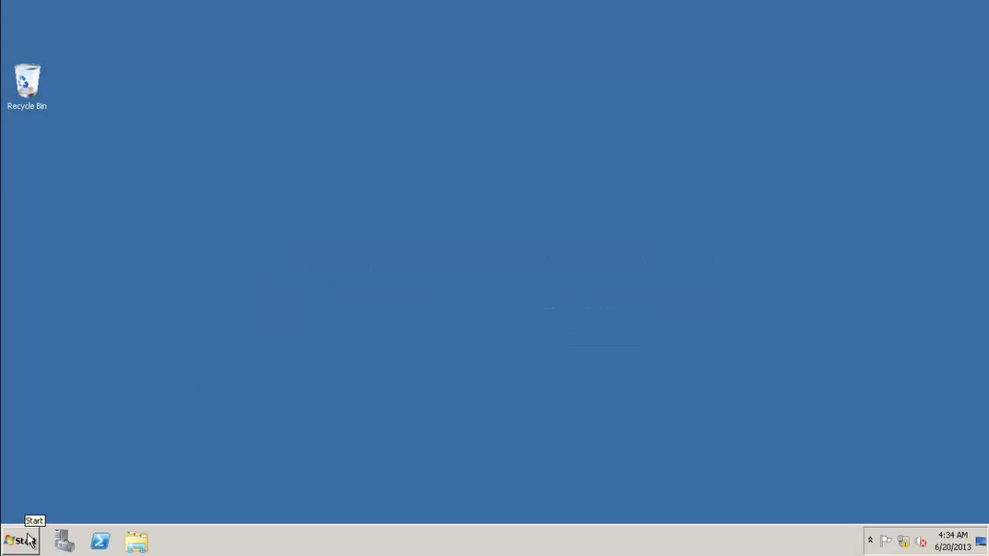
# Open Group Policy Management from the Control Panel's Administrative Tools.
pyautogui.click(27, 539)
pyautogui.click(230, 364)
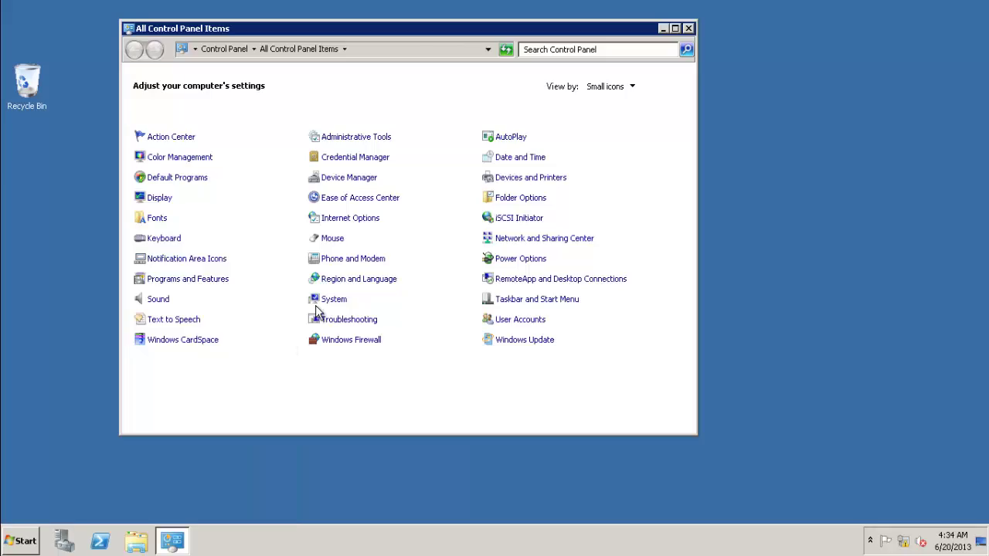
pyautogui.click(375, 134)
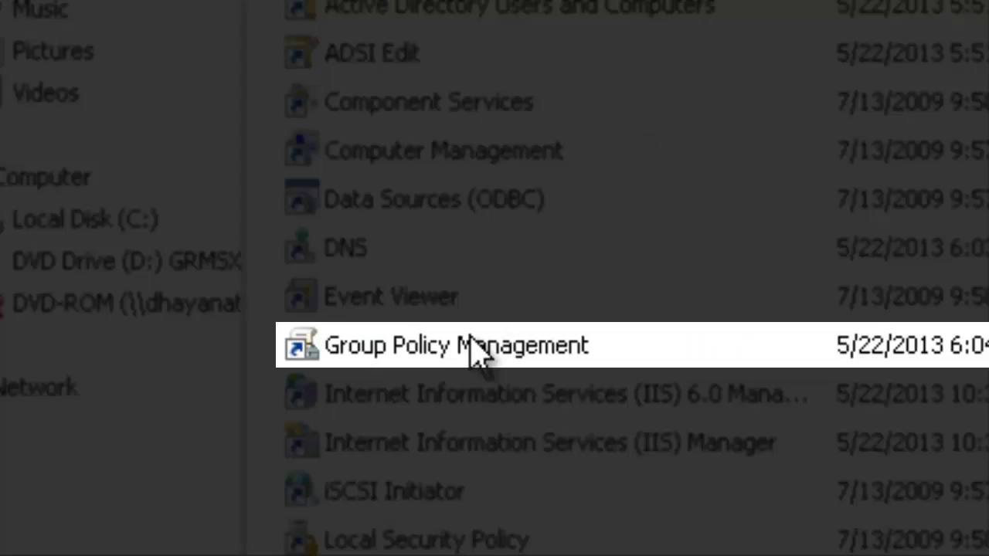
pyautogui.doubleClick(474, 346)
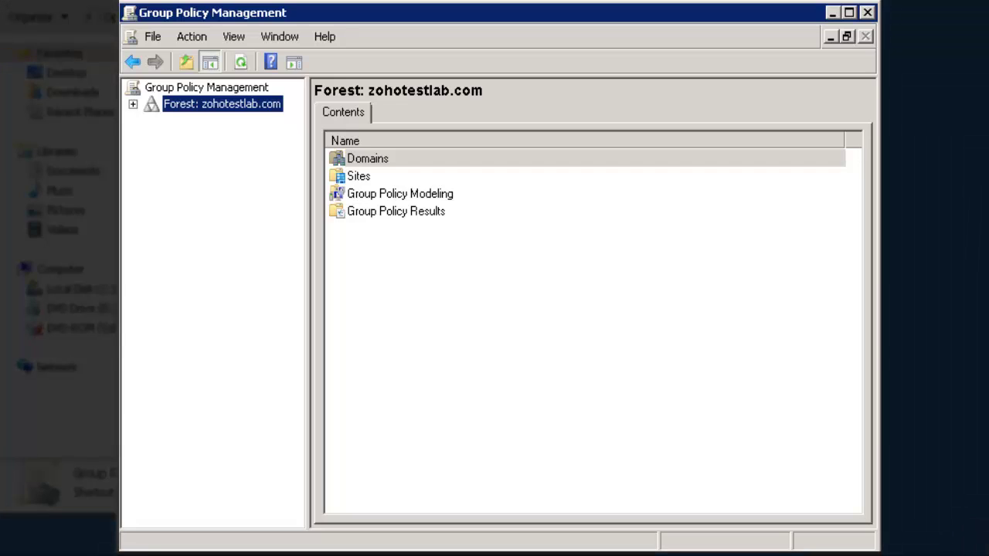
# Open the Default Domain Policy of the zohotestlab.com domain for editing.
pyautogui.doubleClick(247, 106)
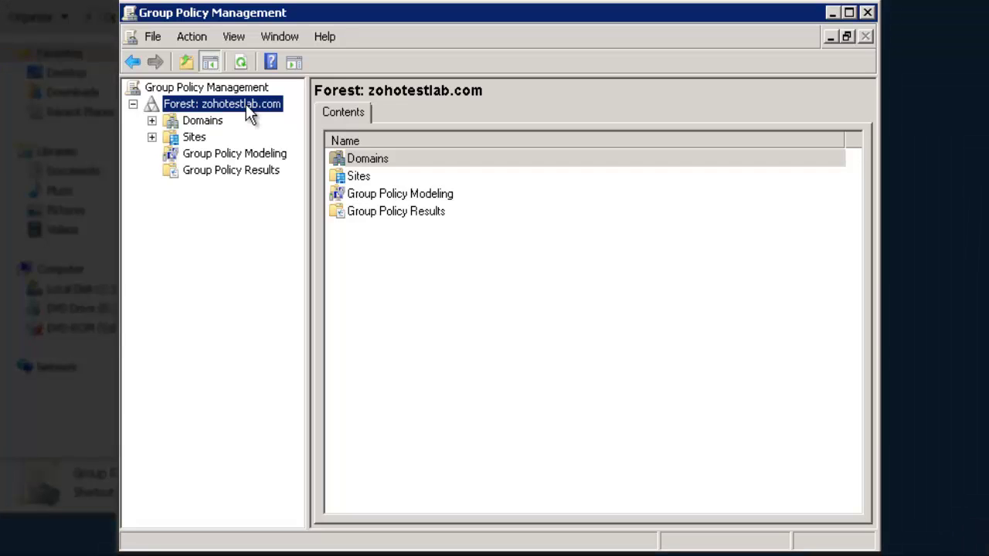
pyautogui.doubleClick(202, 121)
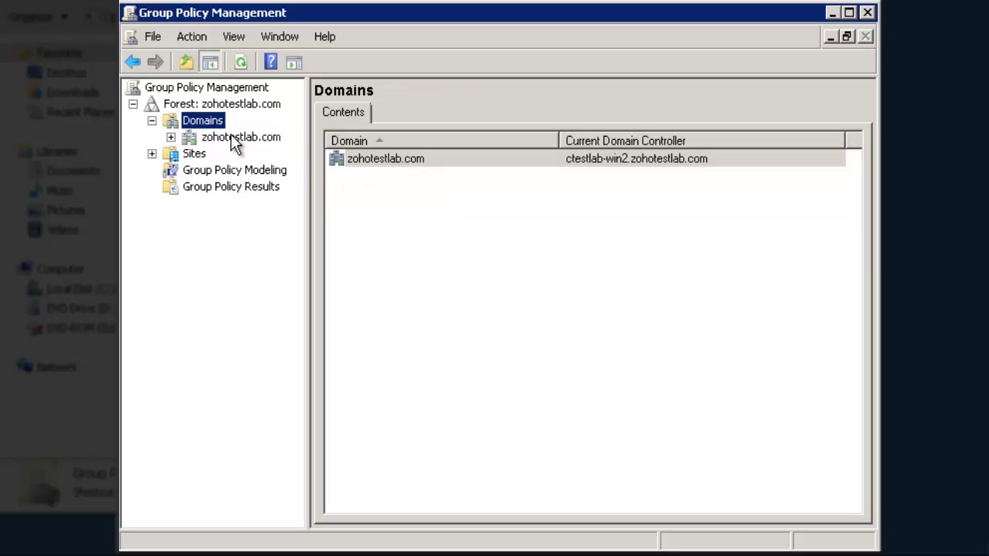
pyautogui.click(234, 140)
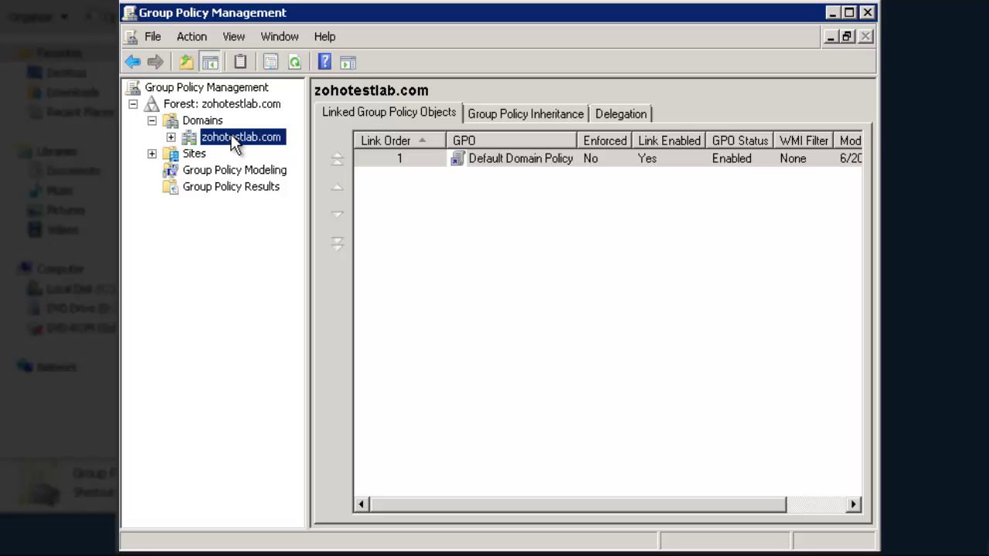
pyautogui.doubleClick(232, 140)
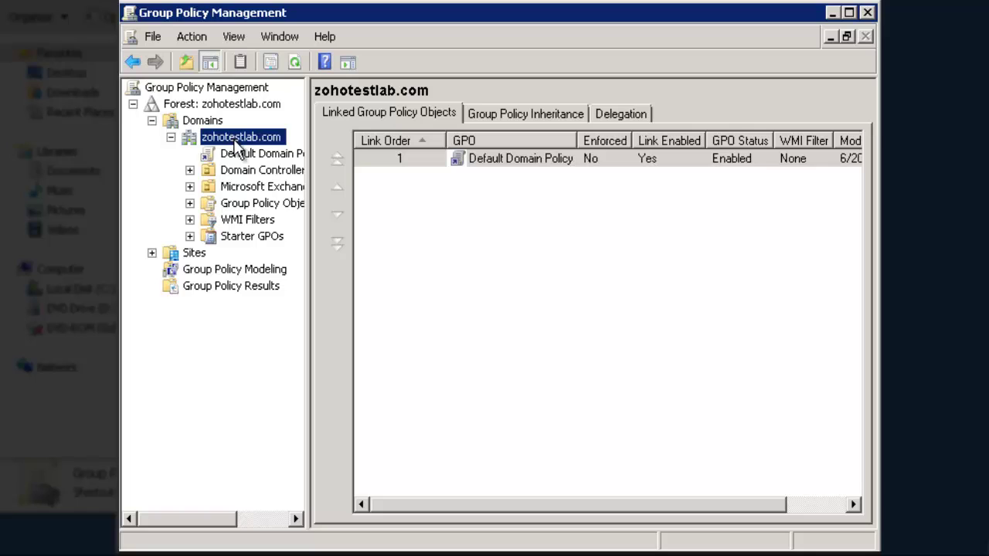
pyautogui.click(292, 155)
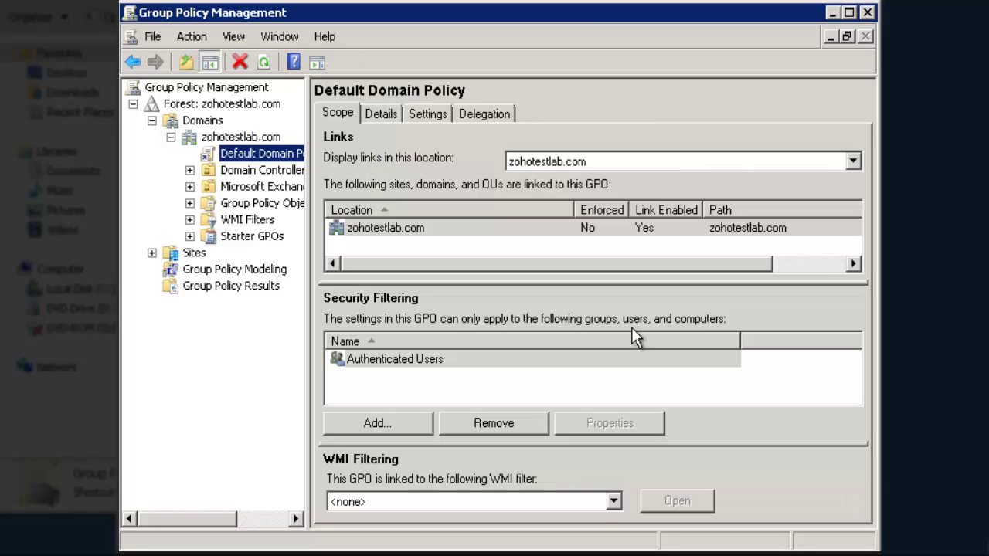
pyautogui.rightClick(271, 155)
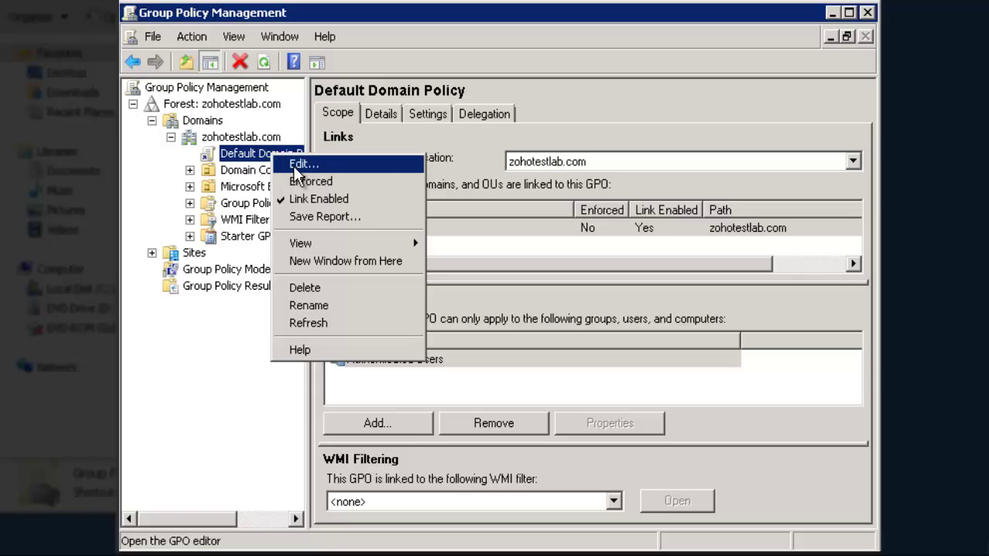
pyautogui.click(294, 164)
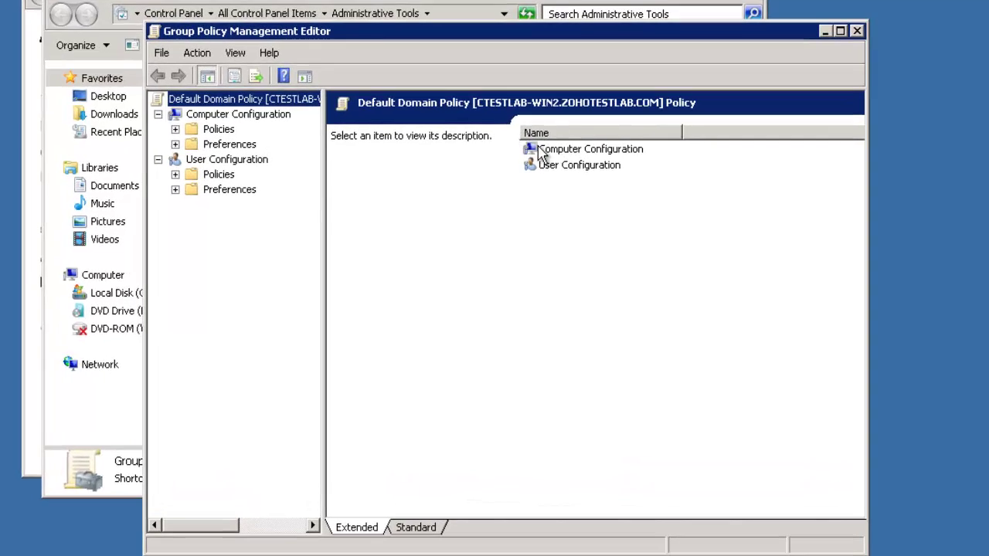
# Go to the Security Settings within the Windows Settings policies of Computer Configuration.
pyautogui.doubleClick(533, 165)
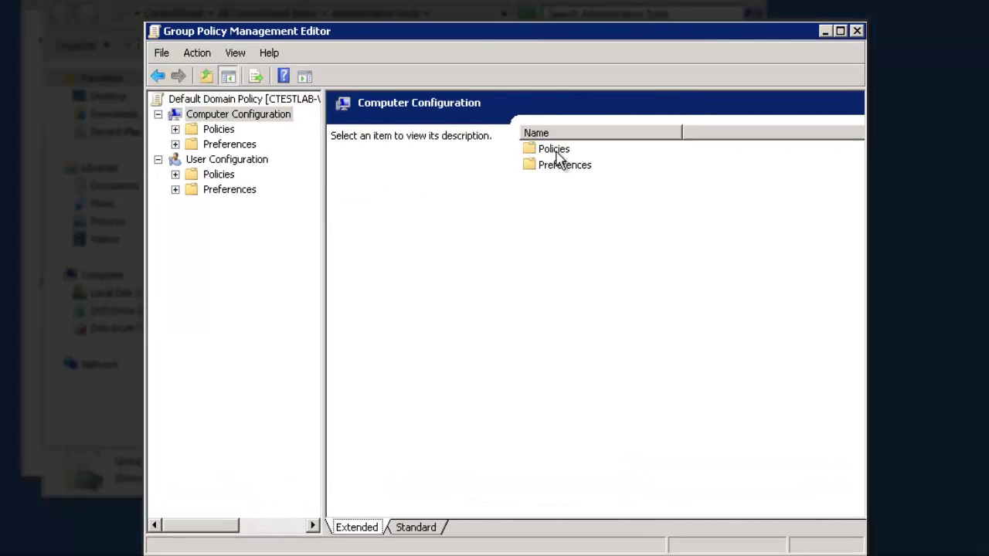
pyautogui.doubleClick(556, 150)
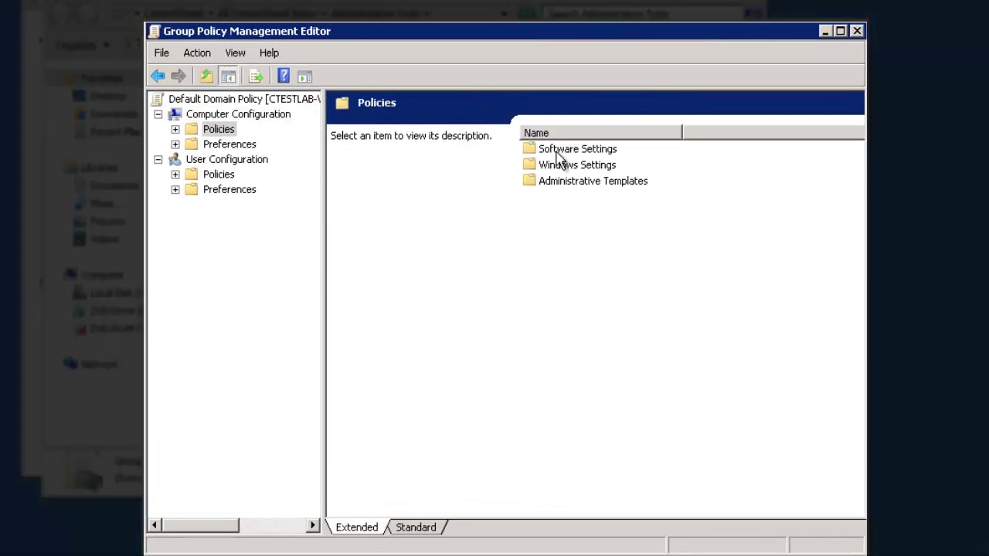
pyautogui.click(556, 165)
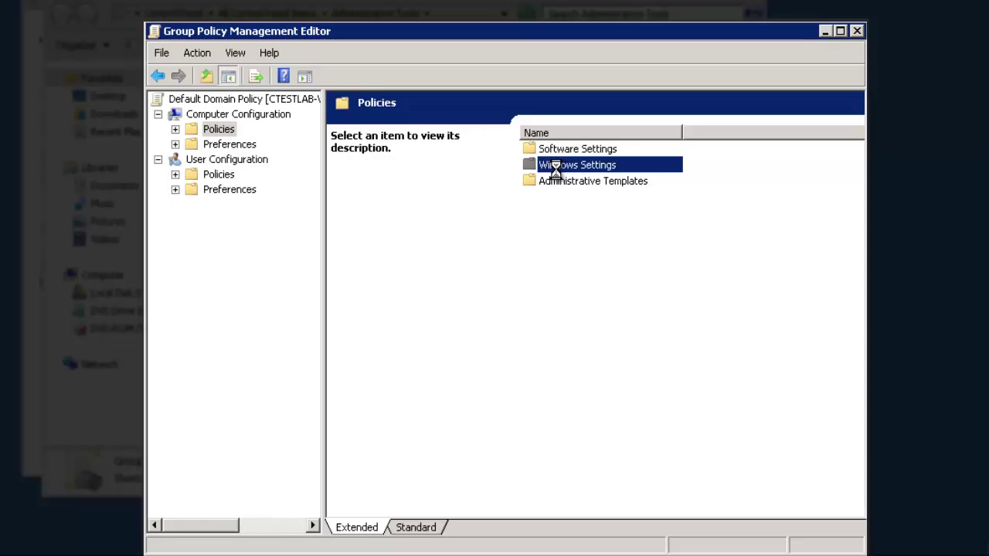
pyautogui.doubleClick(556, 171)
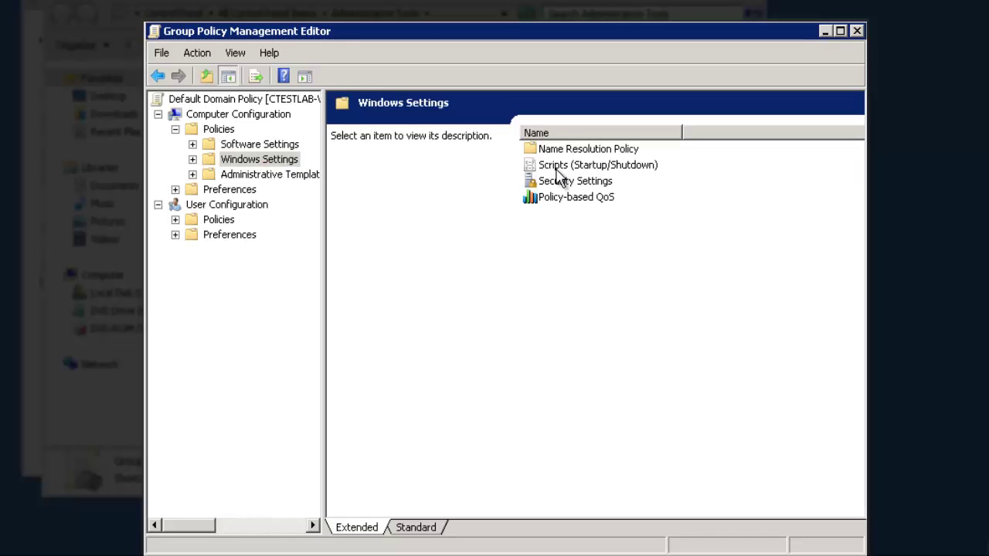
pyautogui.doubleClick(605, 184)
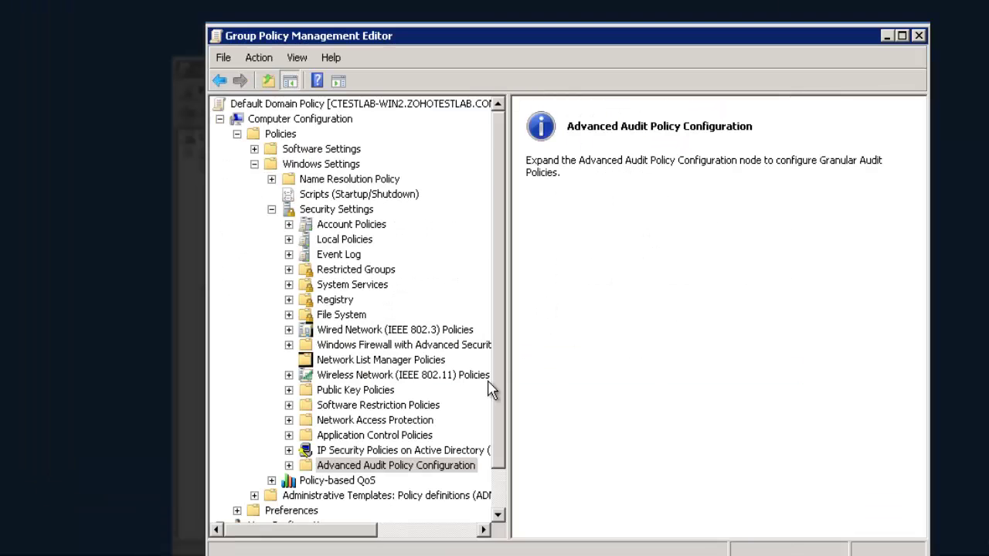
# Show the Object Access subcategories of the audit policies under Advanced Audit Policy Configuration.
pyautogui.doubleClick(323, 466)
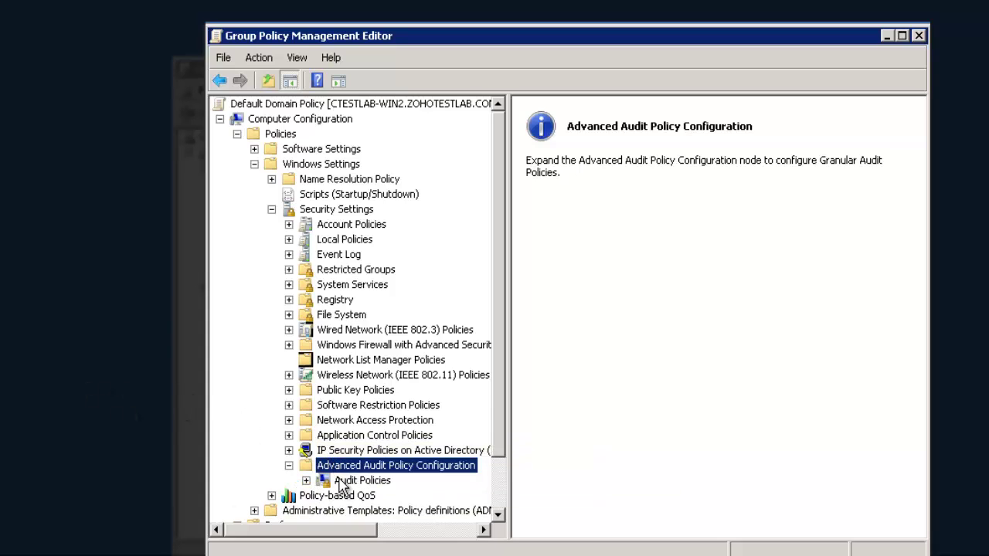
pyautogui.click(342, 482)
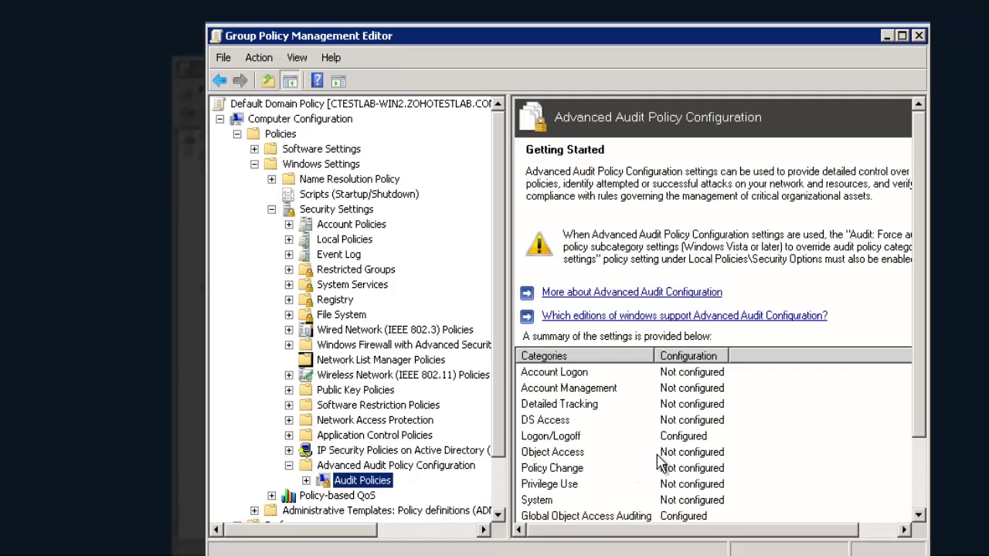
pyautogui.doubleClick(693, 454)
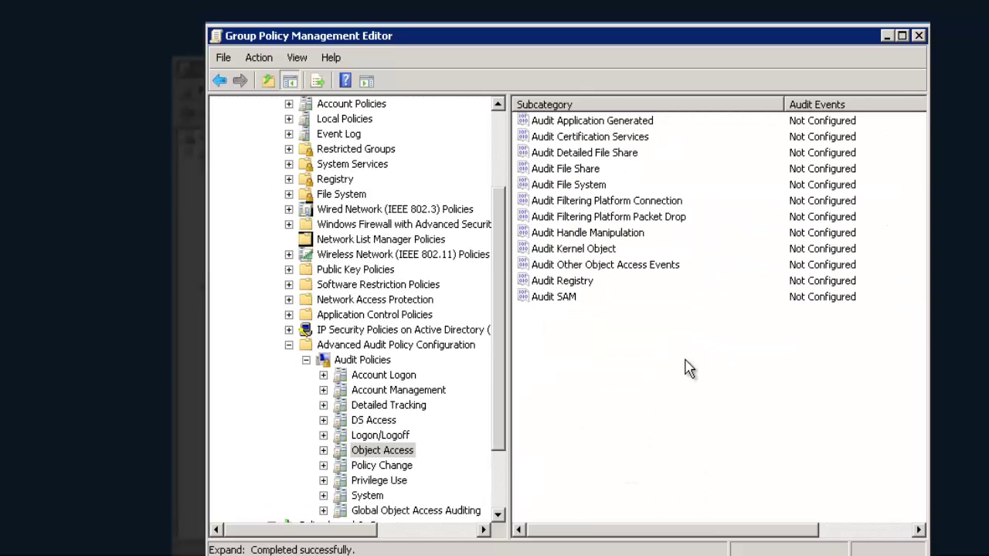
# Configure Audit File System to record both Success and Failure events.
pyautogui.doubleClick(827, 185)
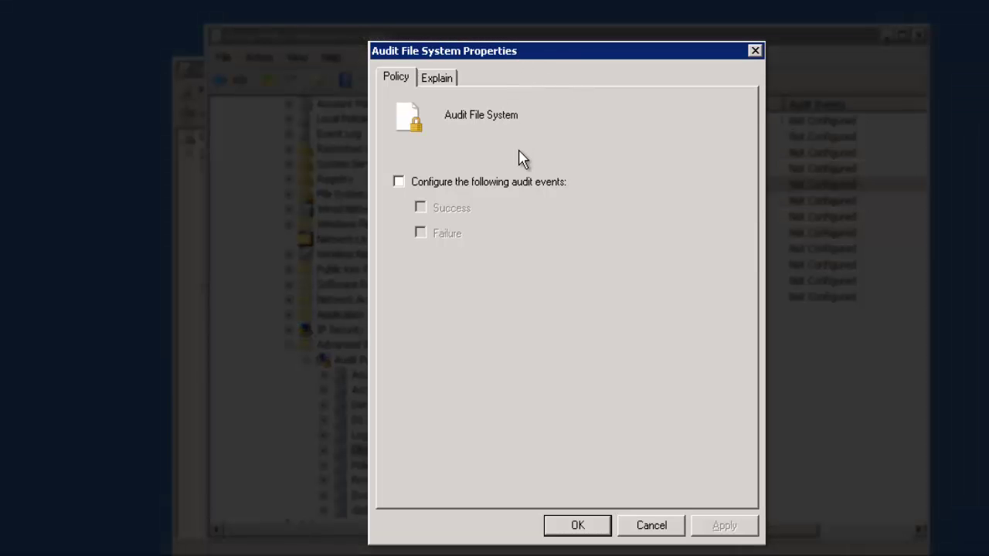
pyautogui.click(529, 190)
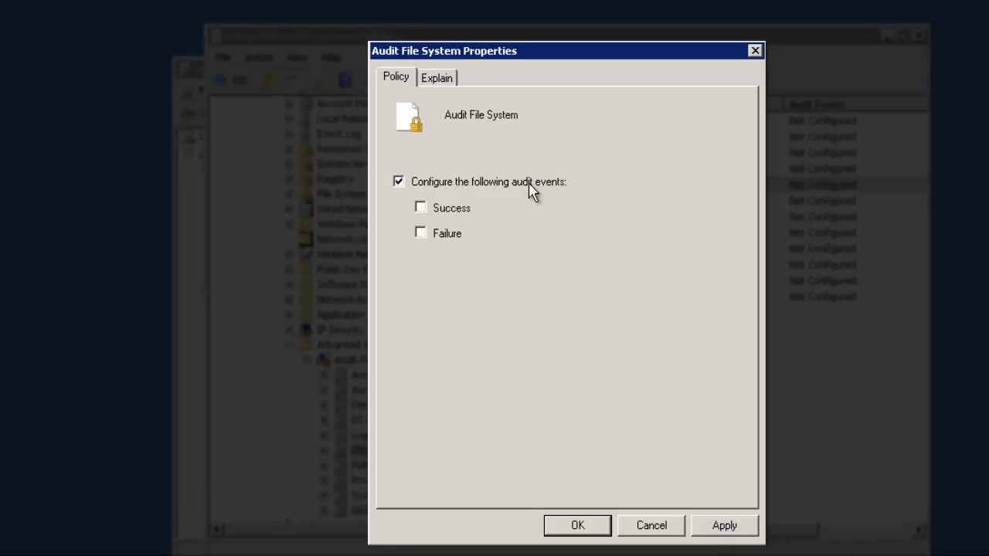
pyautogui.click(440, 215)
pyautogui.click(448, 240)
pyautogui.click(570, 529)
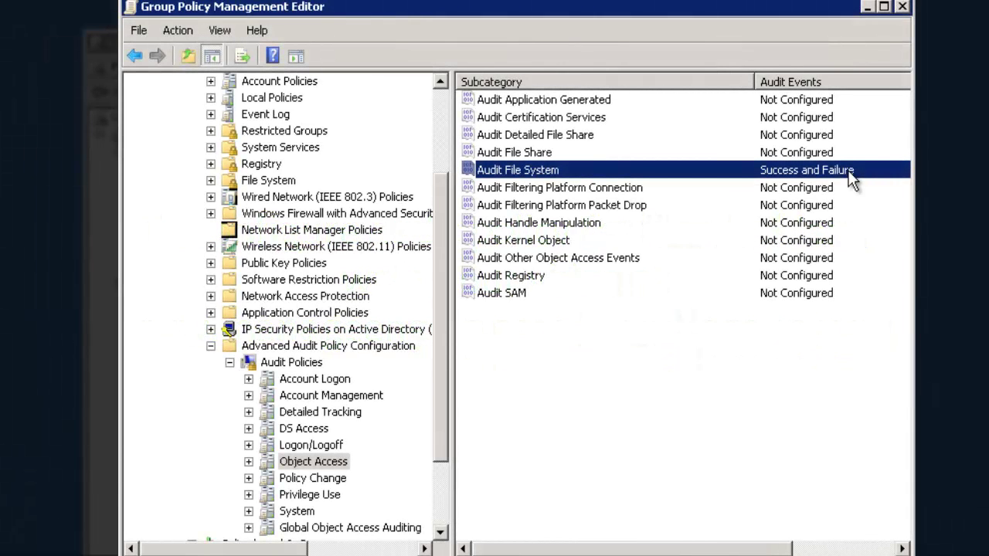
# Configure Audit Handle Manipulation to record both Success and Failure events.
pyautogui.click(811, 226)
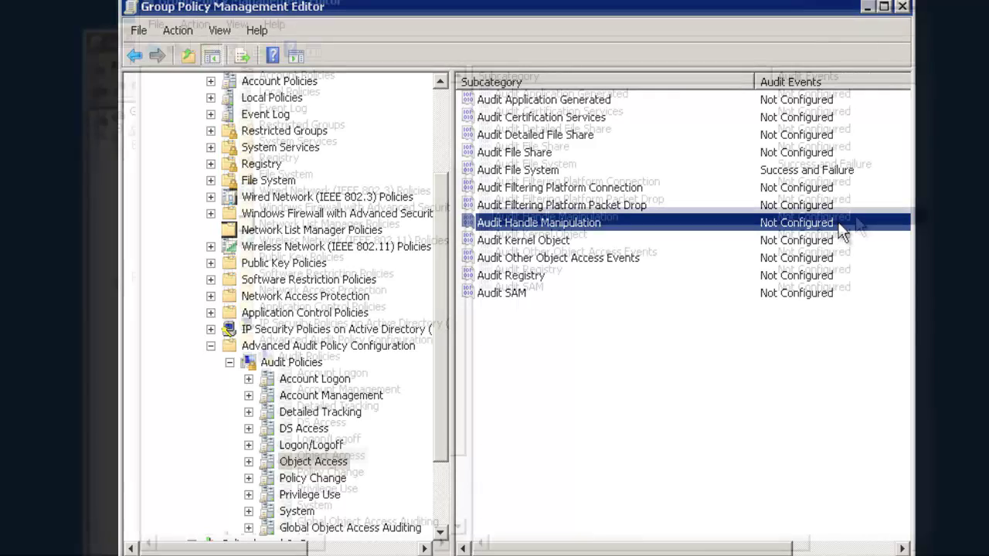
pyautogui.doubleClick(840, 226)
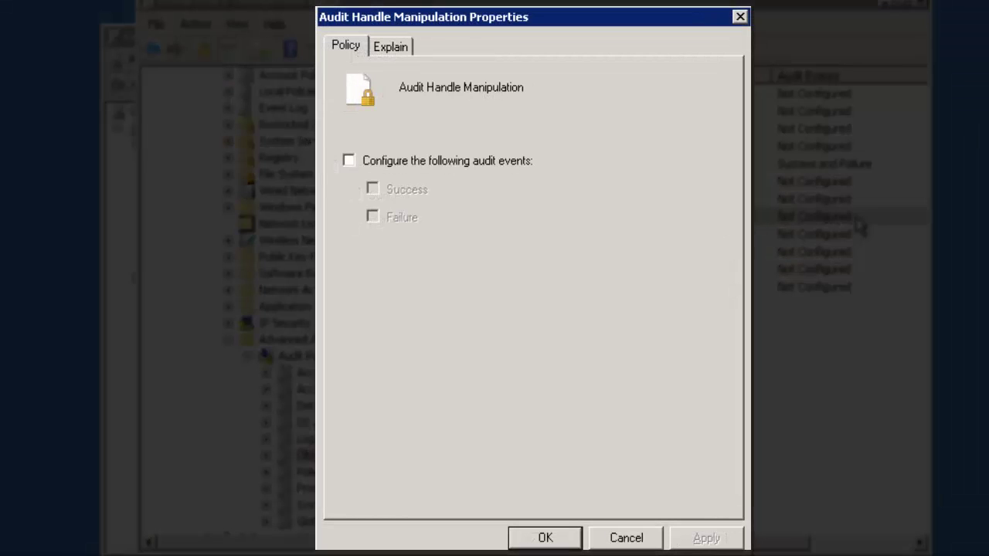
pyautogui.click(501, 164)
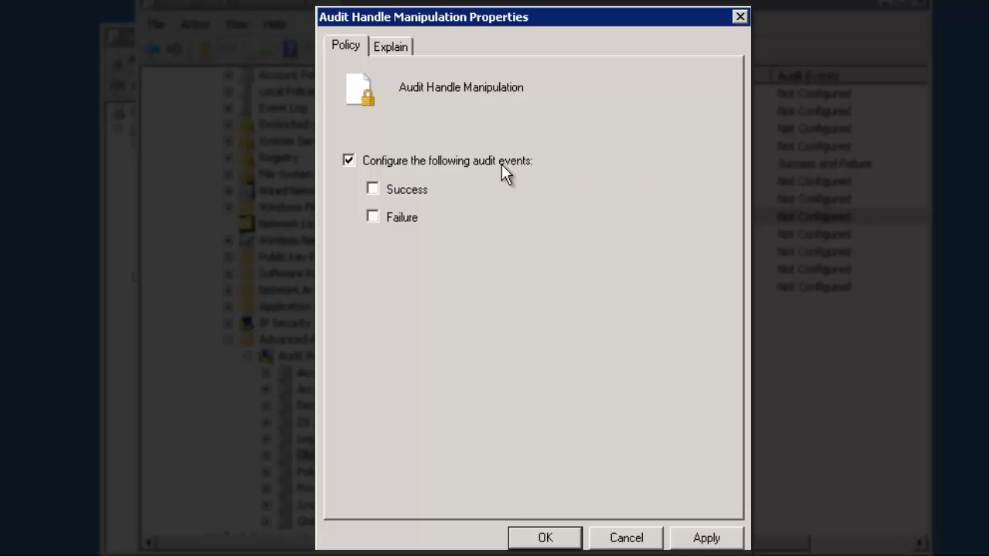
pyautogui.click(403, 190)
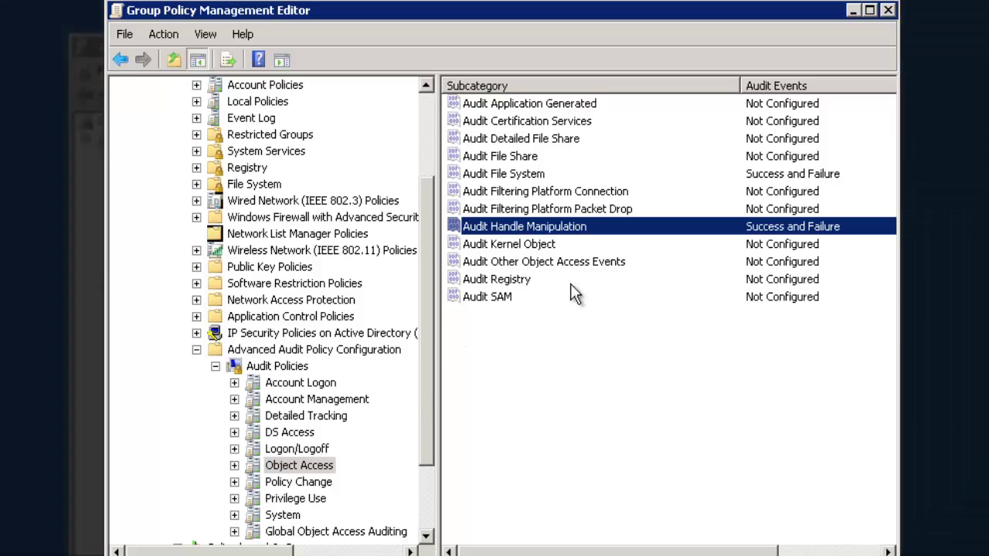
# Configure Audit Registry to record both Success and Failure events.
pyautogui.click(766, 283)
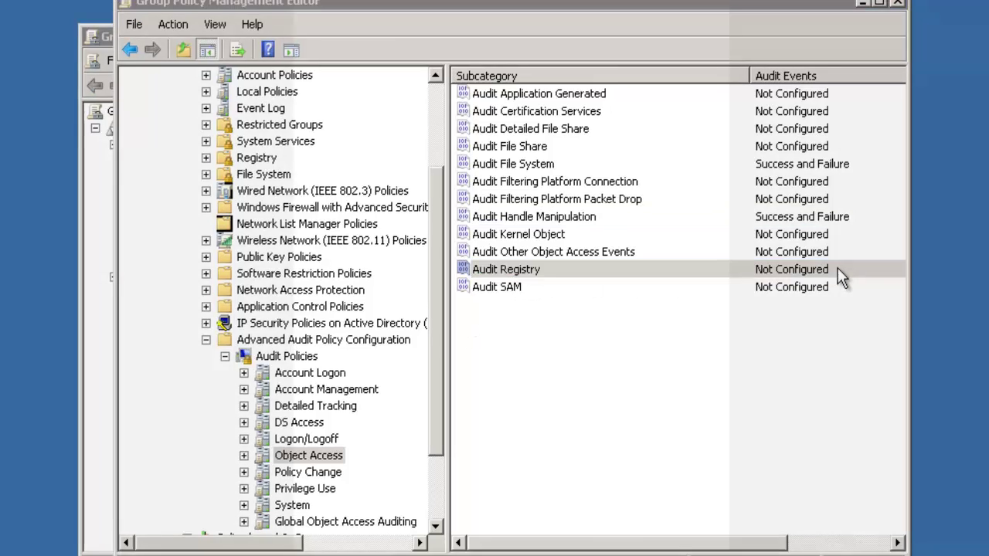
pyautogui.doubleClick(829, 279)
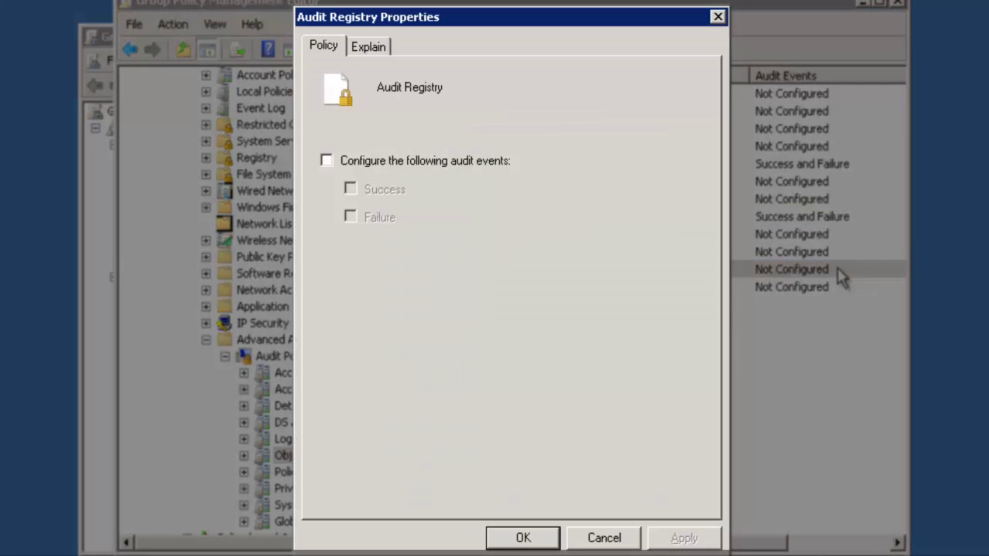
pyautogui.click(503, 163)
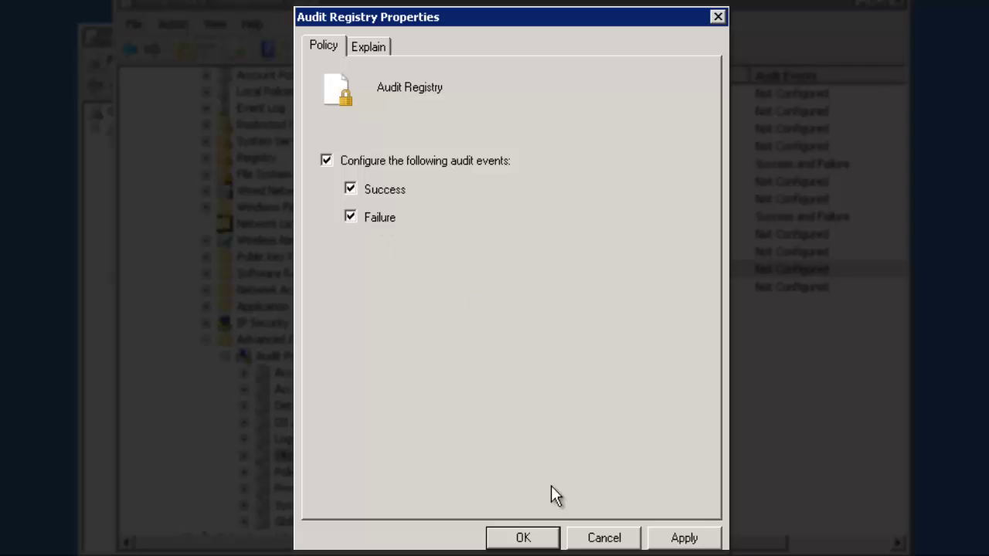
pyautogui.click(550, 536)
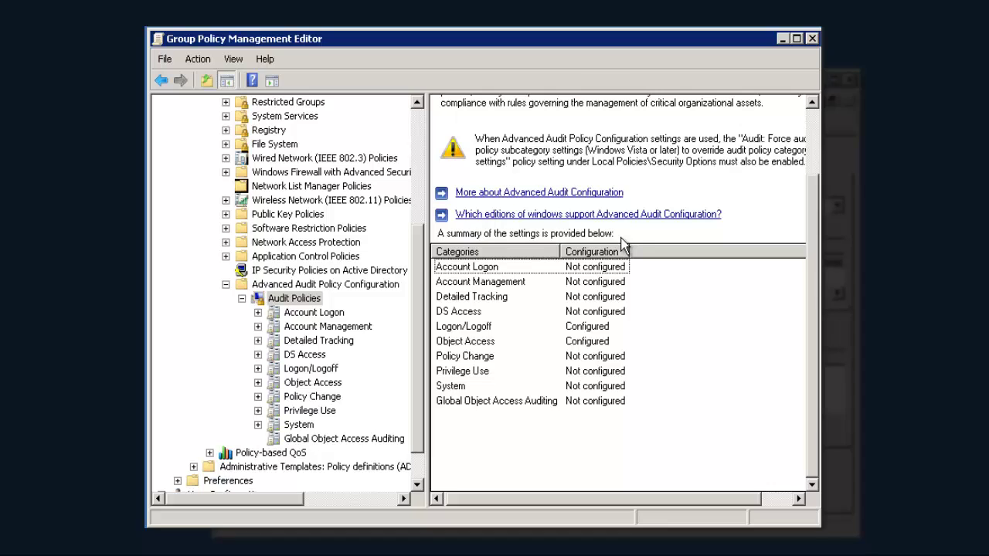
# Define the Registry policy setting under Global Object Access Auditing and start an auditing entry for the administrator account.
pyautogui.doubleClick(609, 400)
pyautogui.click(726, 136)
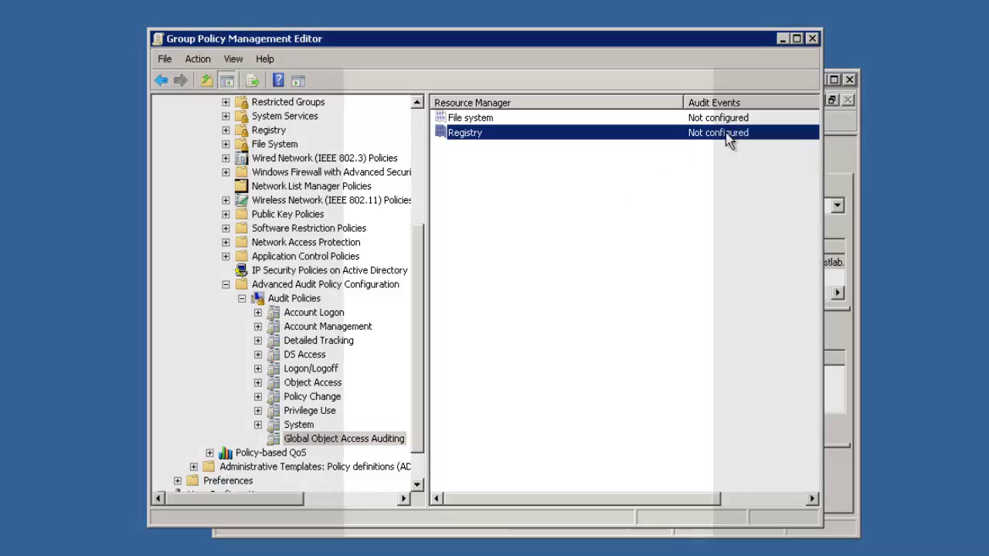
pyautogui.doubleClick(726, 134)
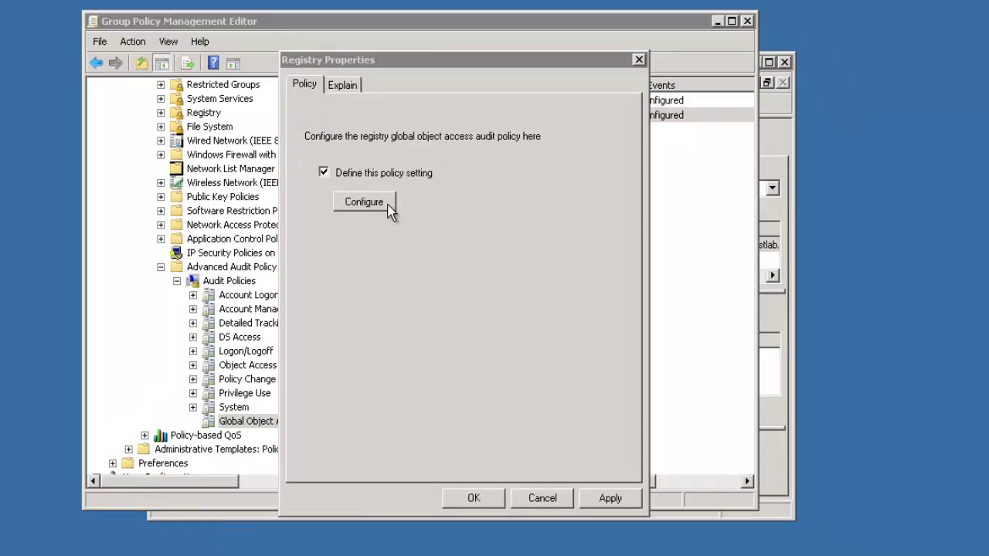
pyautogui.click(453, 222)
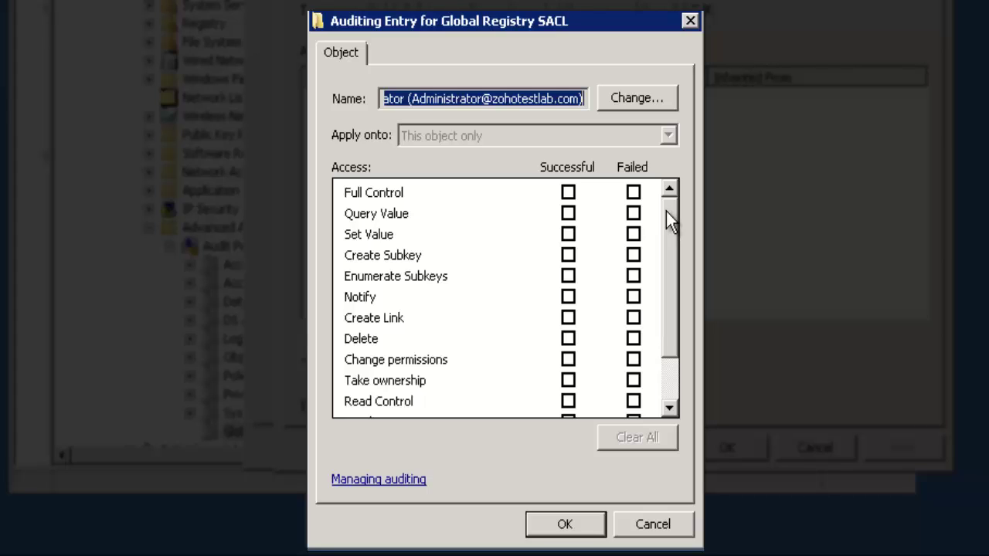
# Audit both successful and failed Create Link, Delete and Read access in the Global Registry SACL entry and accept it.
pyautogui.click(568, 317)
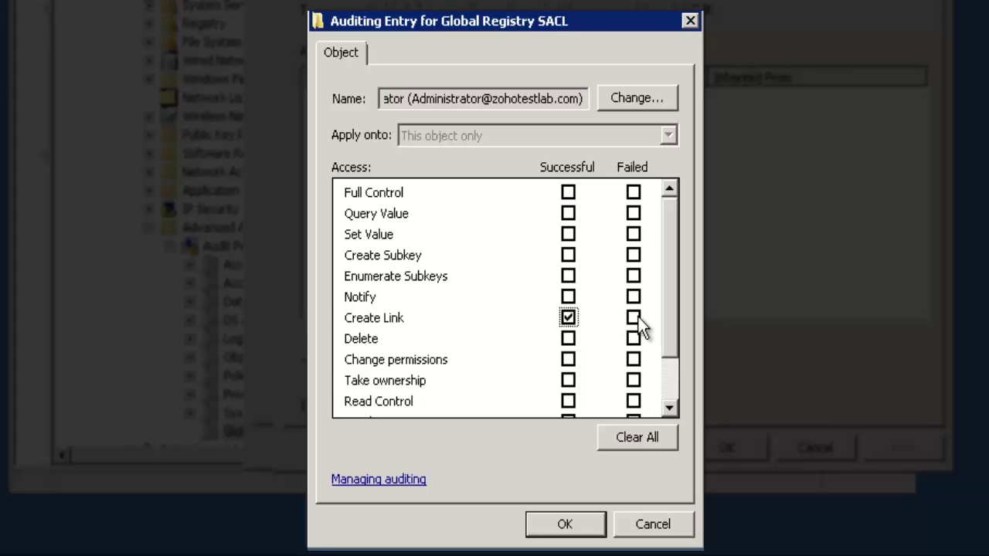
pyautogui.click(633, 317)
pyautogui.click(568, 338)
pyautogui.click(633, 338)
pyautogui.scroll(-2, 672, 363)
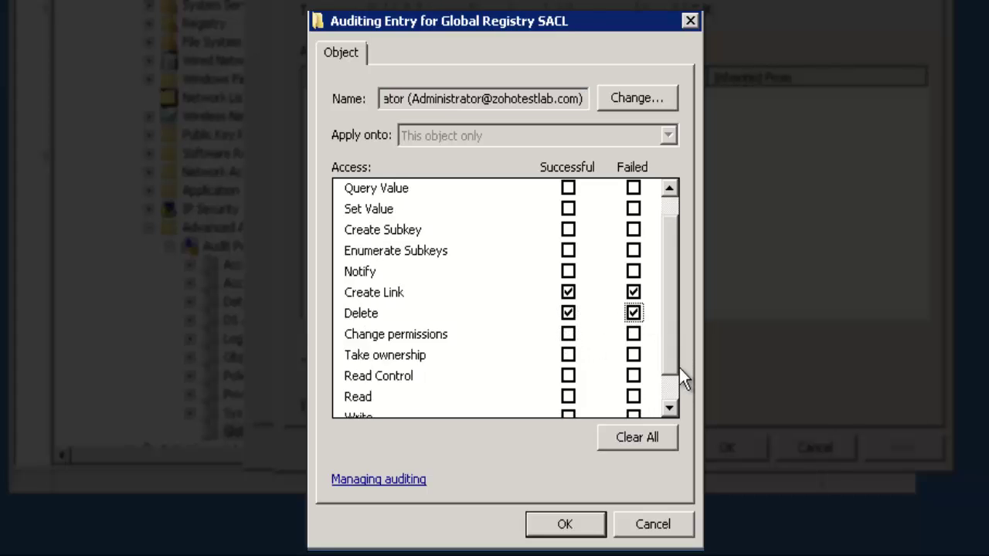
pyautogui.click(568, 363)
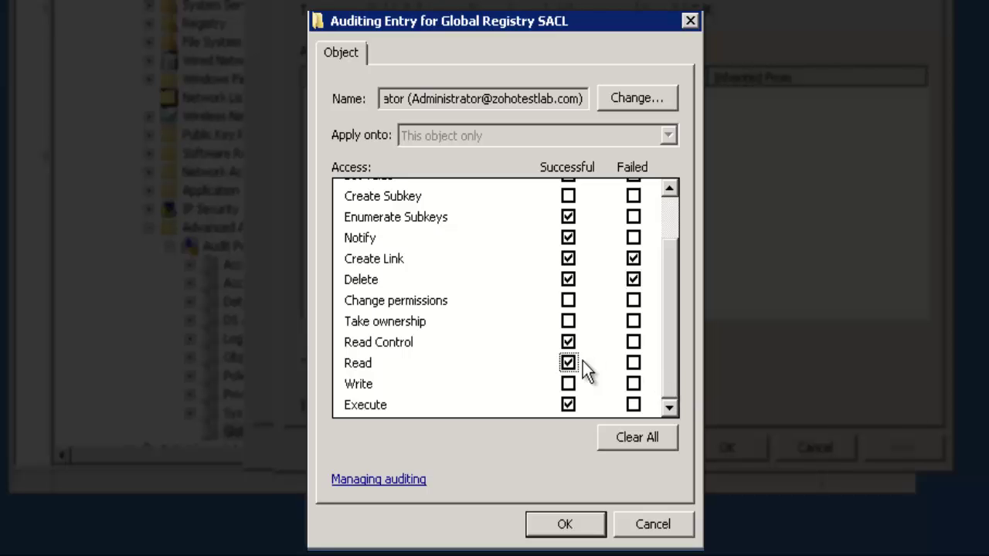
pyautogui.click(633, 363)
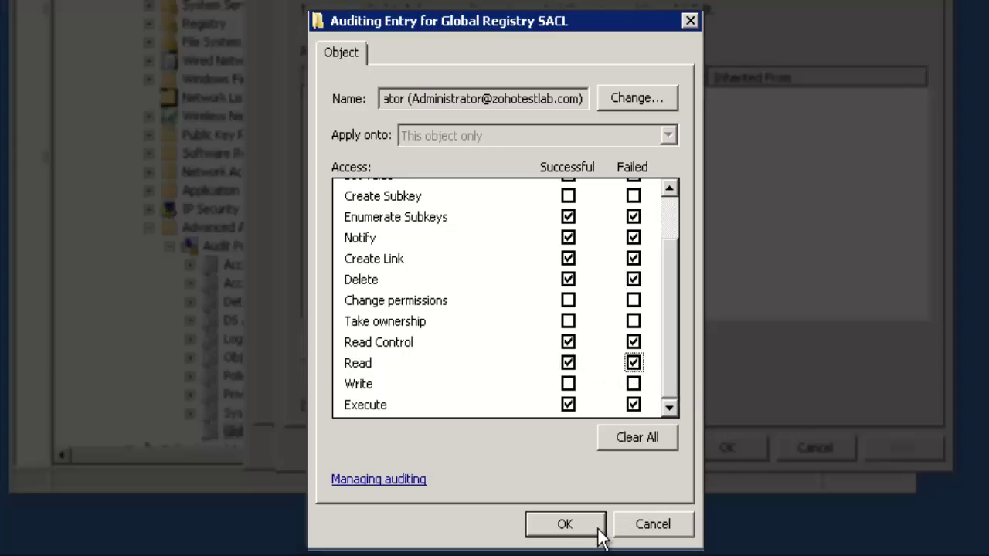
pyautogui.click(598, 526)
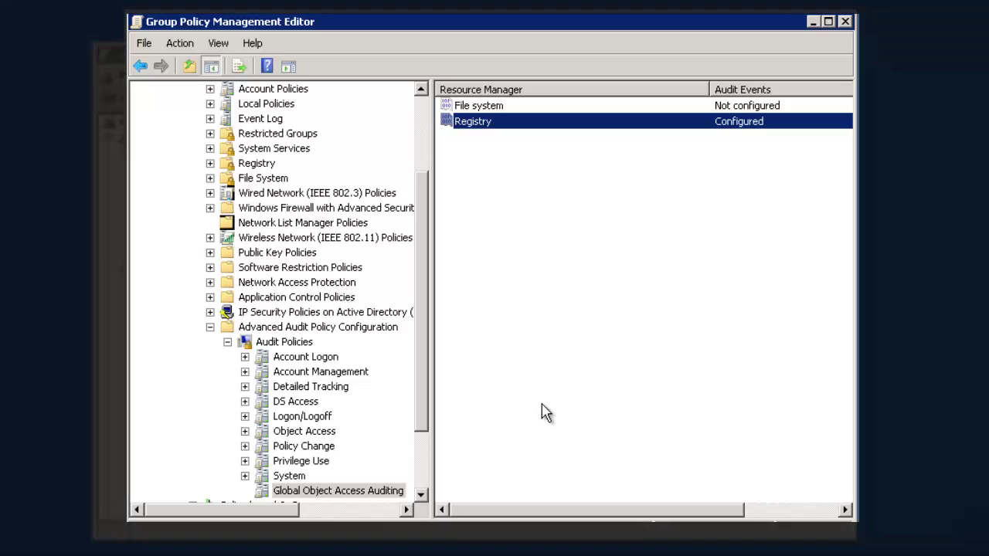
pyautogui.click(546, 413)
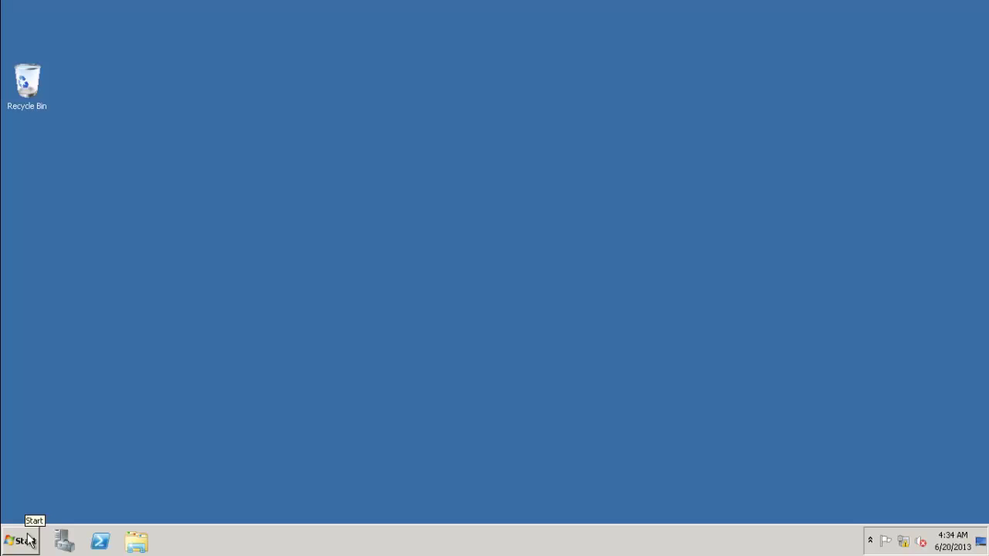
# Open Group Policy Management from the Control Panel's Administrative Tools.
pyautogui.click(29, 540)
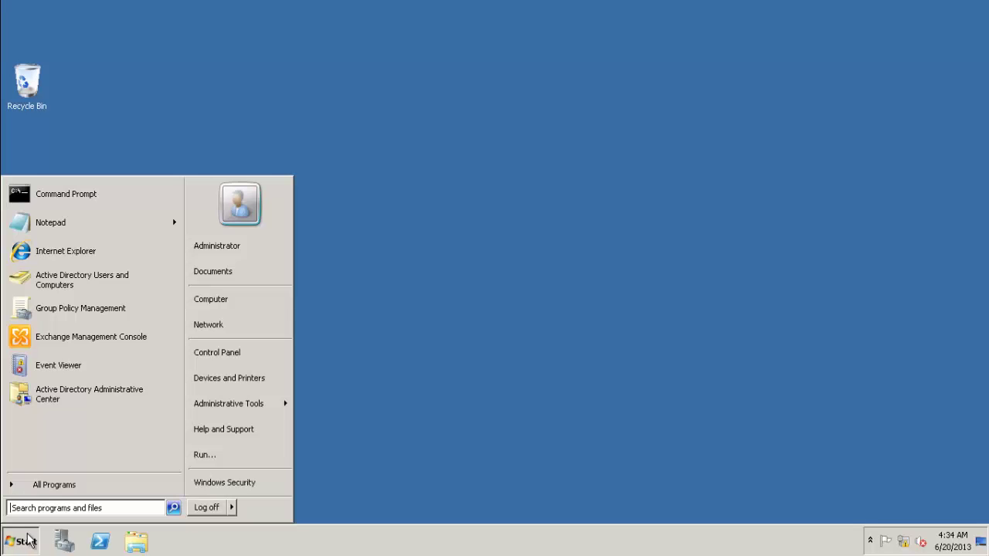
pyautogui.click(230, 354)
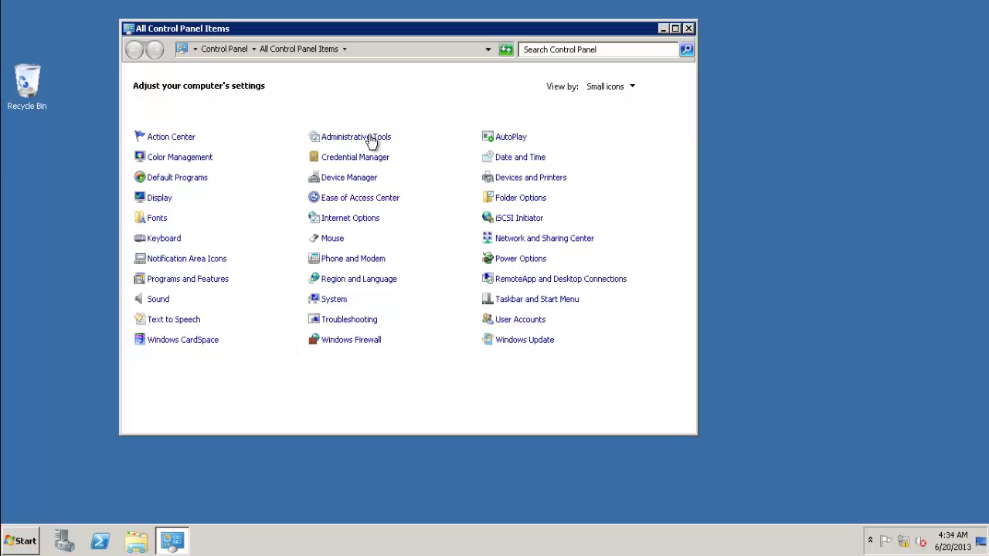
pyautogui.click(370, 137)
pyautogui.doubleClick(480, 347)
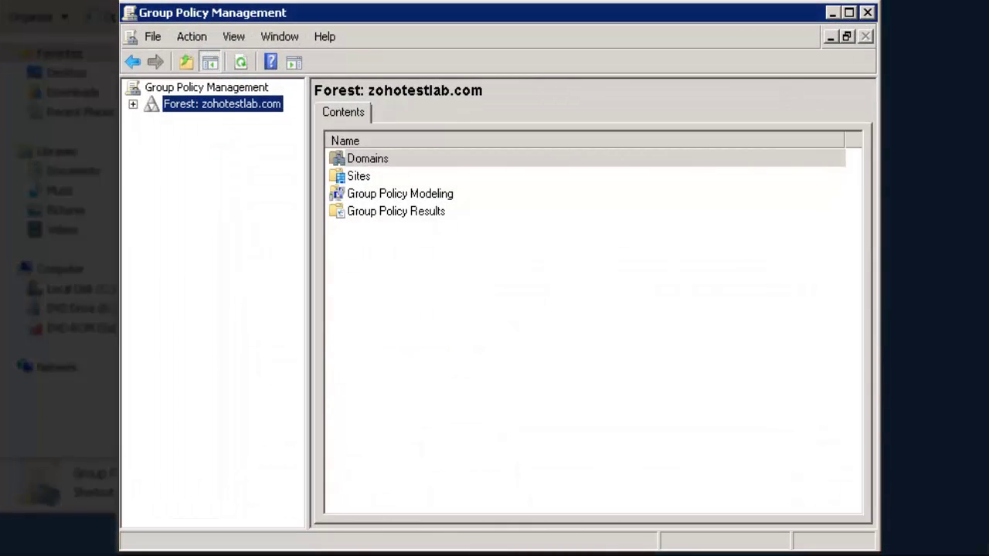
# Open the Default Domain Policy of the zohotestlab.com domain for editing.
pyautogui.doubleClick(246, 104)
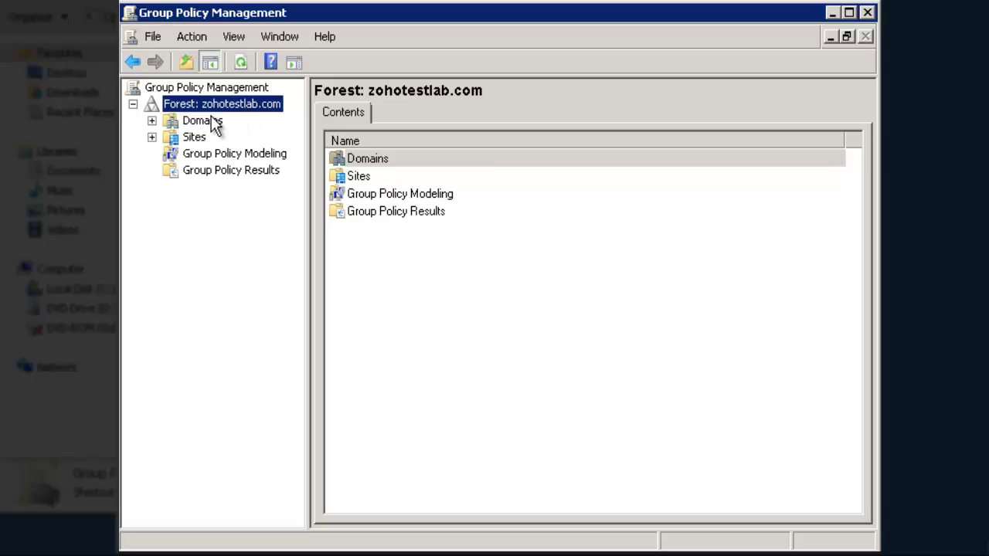
pyautogui.doubleClick(212, 120)
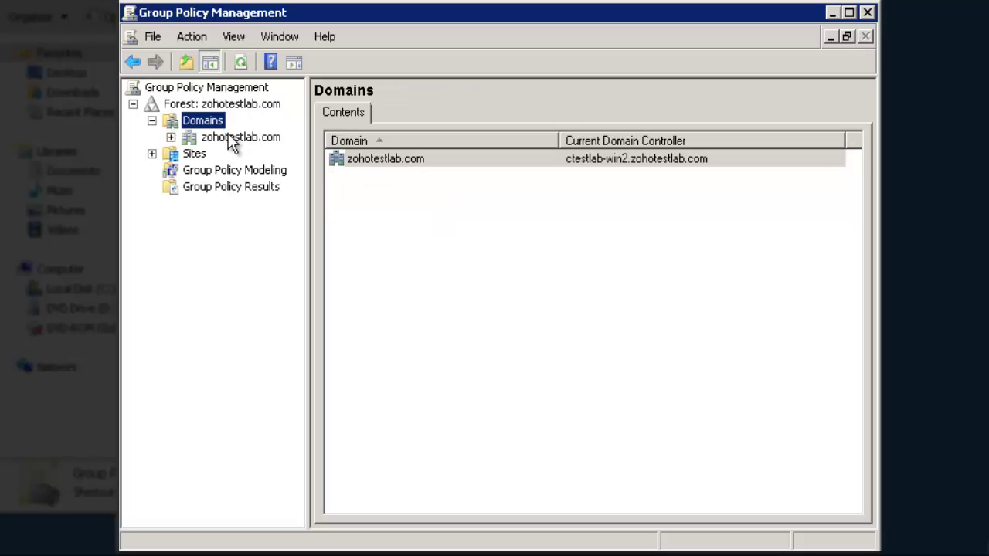
pyautogui.click(234, 140)
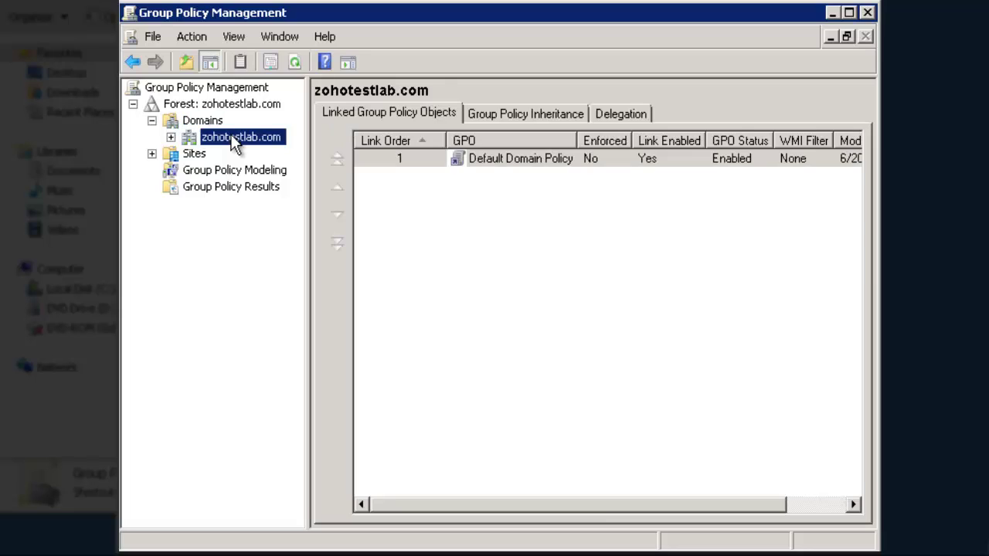
pyautogui.doubleClick(234, 140)
pyautogui.click(271, 154)
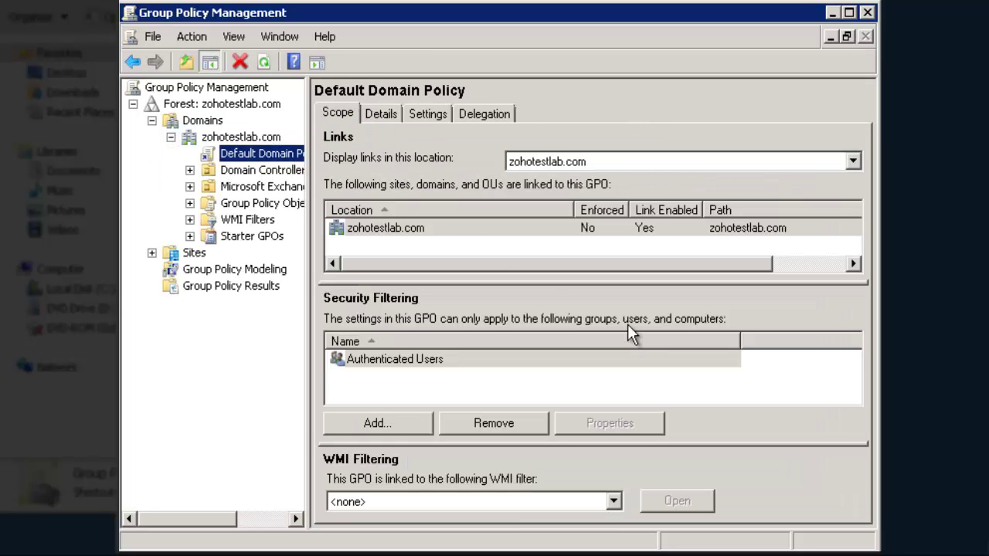
pyautogui.rightClick(273, 157)
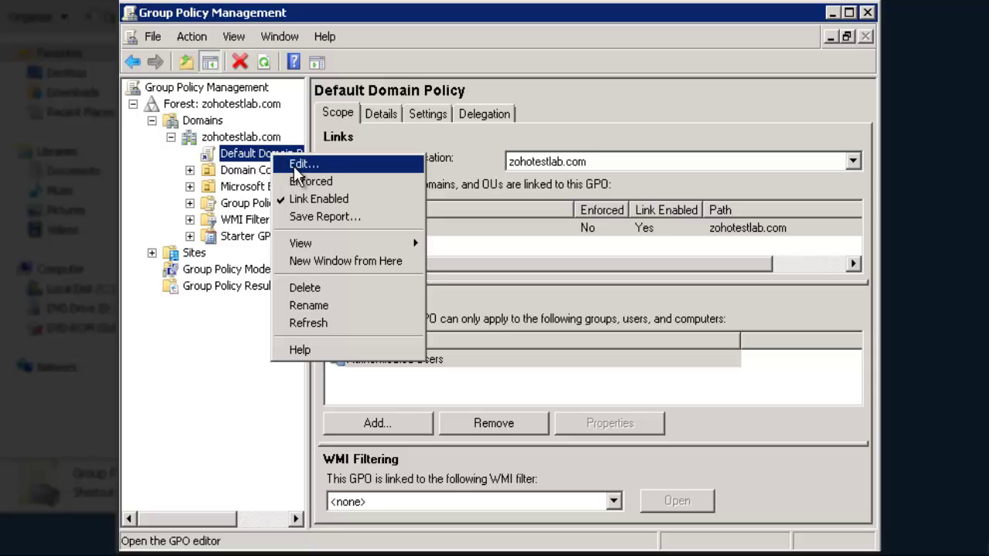
pyautogui.click(294, 166)
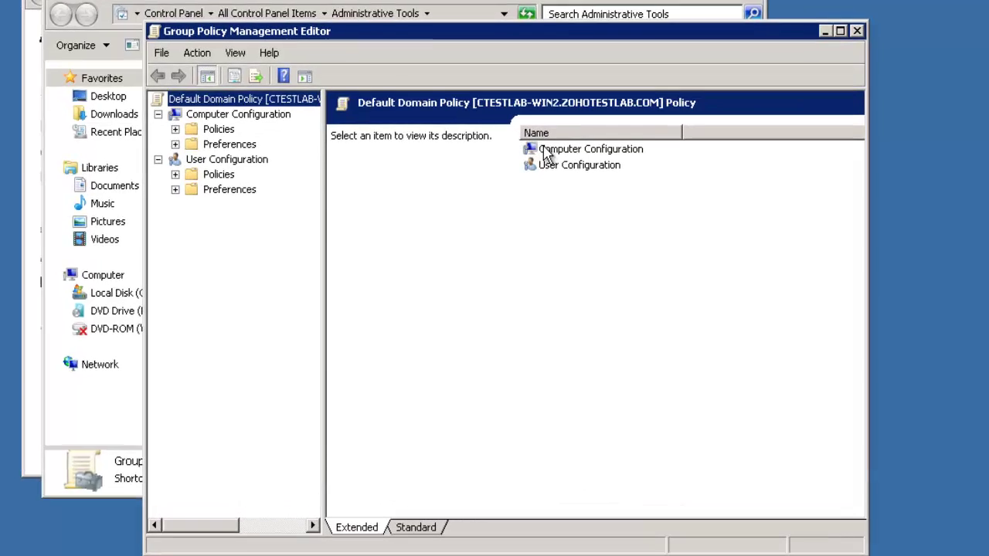
# Go to Security Options in the Local Policies of the Computer Configuration's Windows security settings.
pyautogui.doubleClick(418, 141)
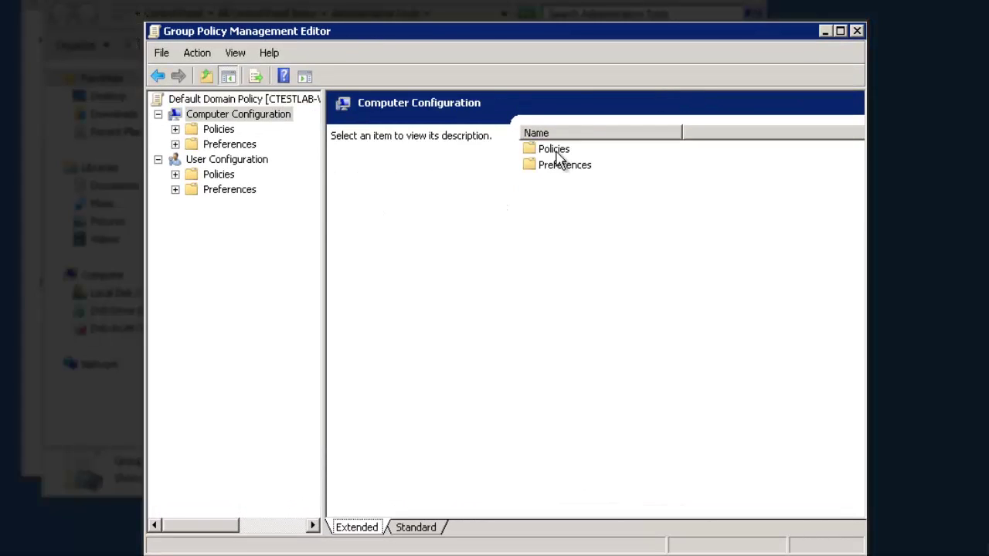
pyautogui.doubleClick(555, 150)
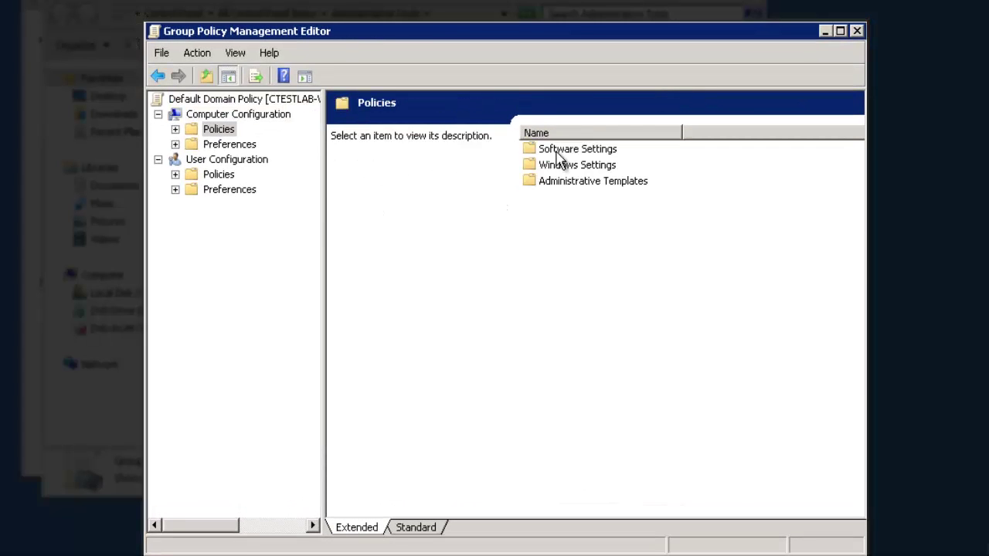
pyautogui.doubleClick(555, 167)
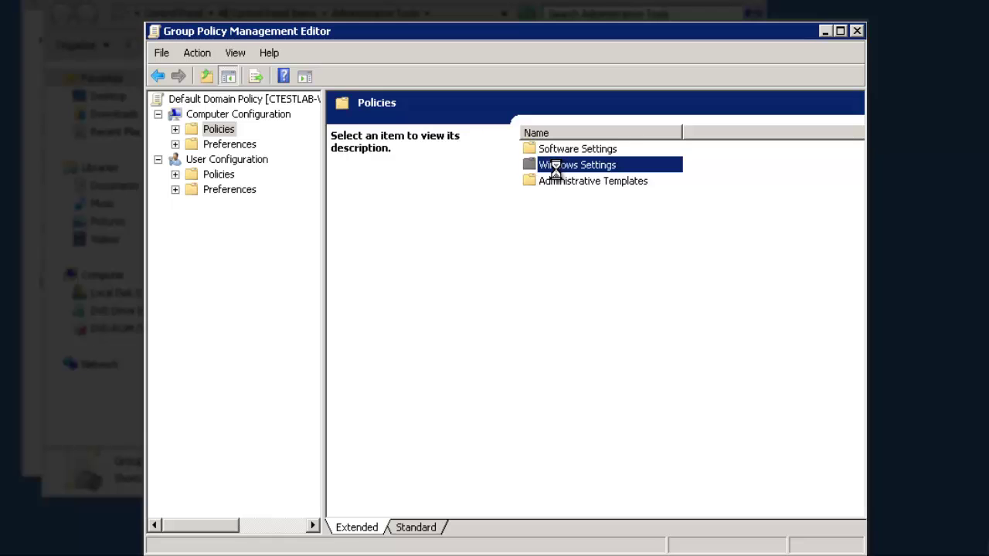
pyautogui.doubleClick(601, 182)
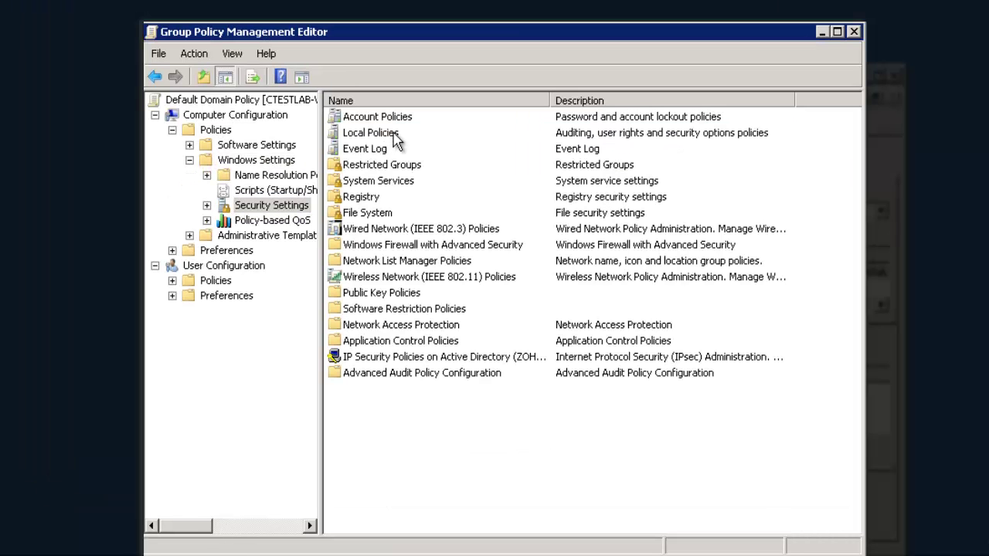
pyautogui.doubleClick(393, 132)
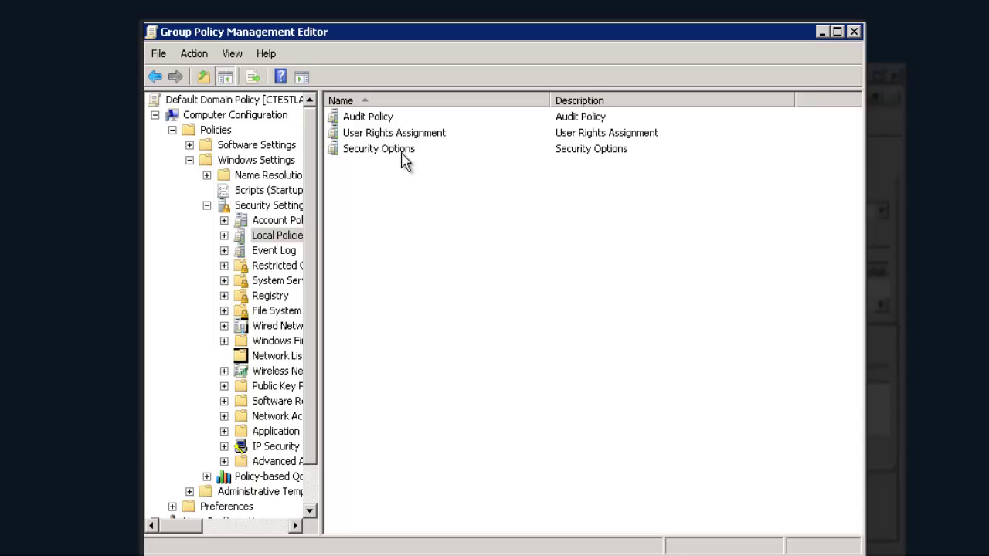
pyautogui.doubleClick(402, 150)
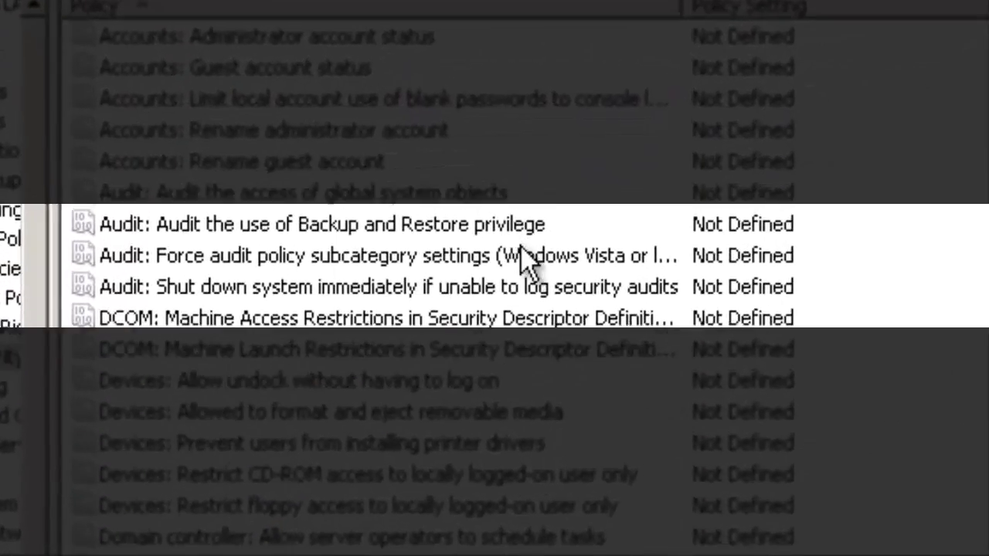
# Define "Audit: Force audit policy subcategory settings (Windows Vista or later)" as Enabled and apply the setting.
pyautogui.click(539, 248)
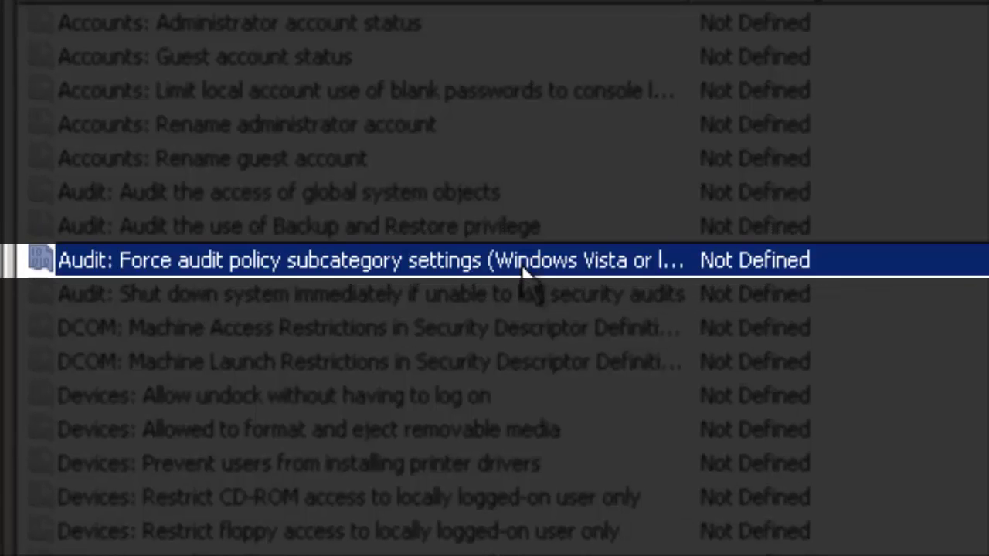
pyautogui.doubleClick(894, 269)
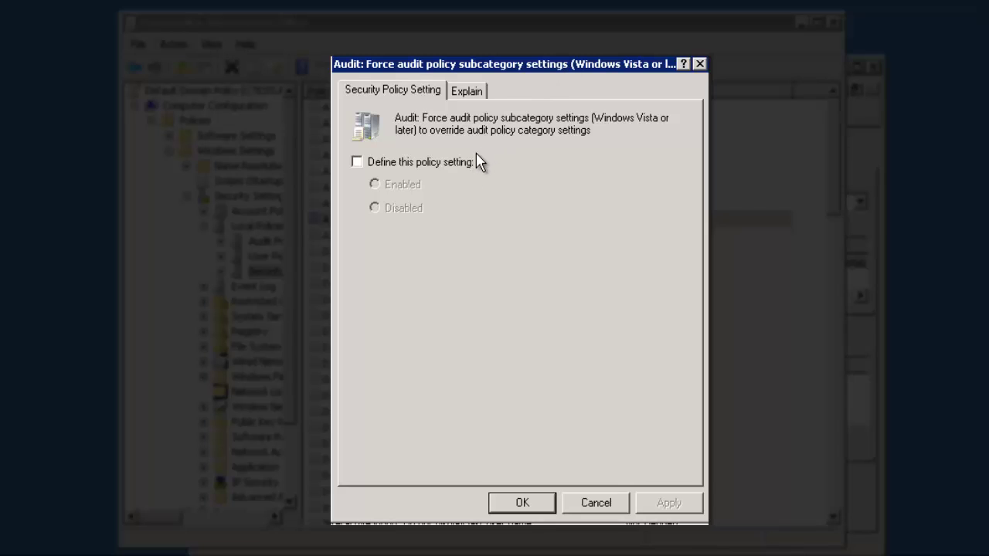
pyautogui.click(471, 163)
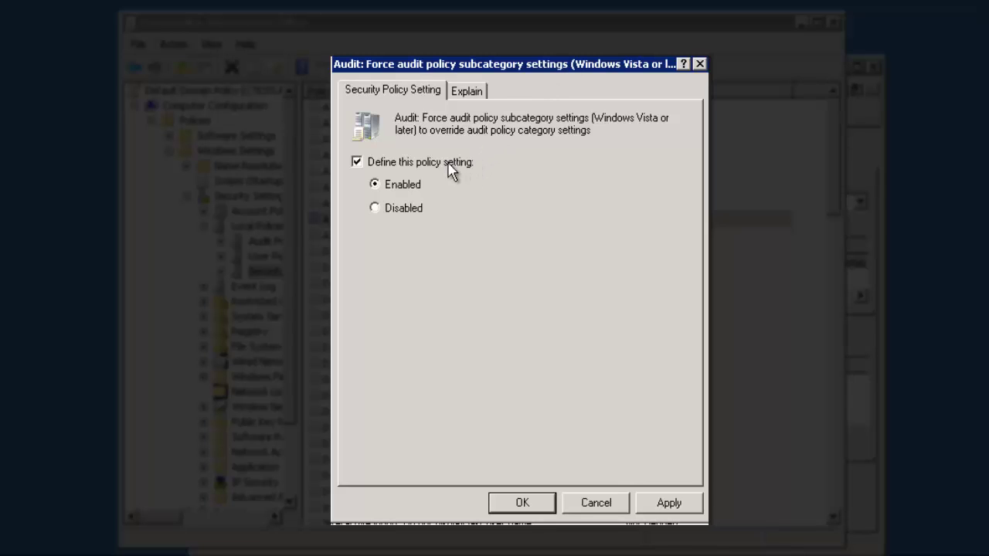
pyautogui.click(409, 189)
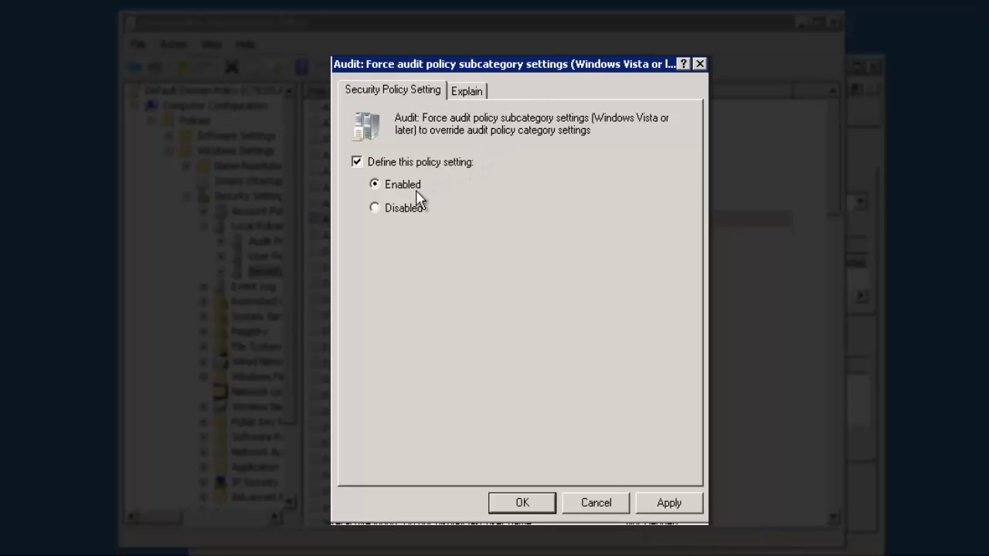
pyautogui.click(657, 505)
pyautogui.click(528, 510)
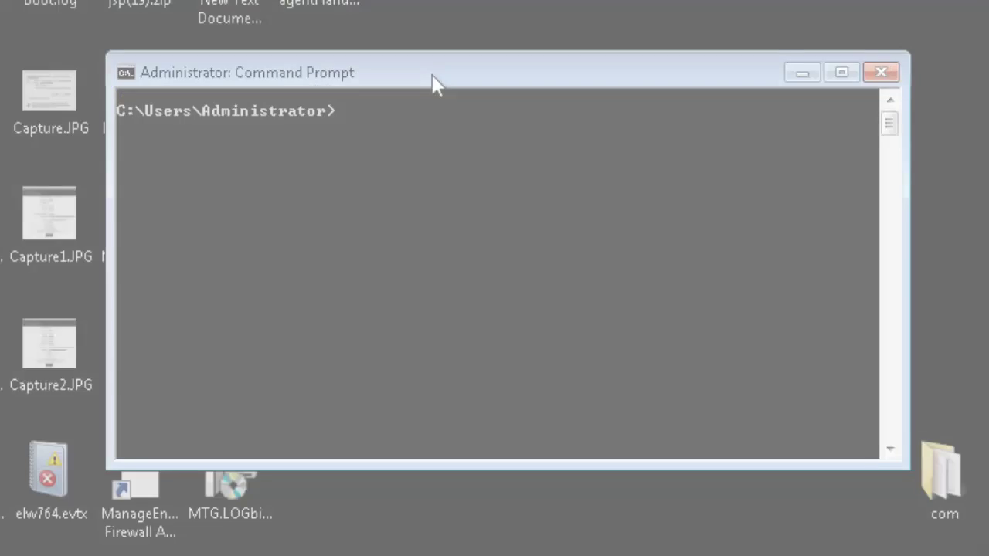
# Refresh the group policy by running gpupdate in the Command Prompt.
pyautogui.write('gpupdat')
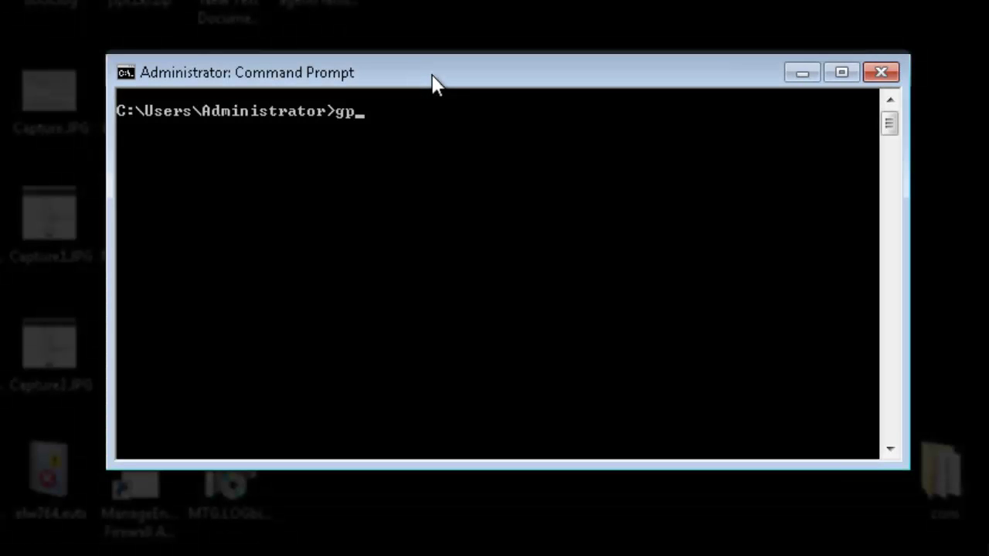
pyautogui.write('e')
pyautogui.press('Return')
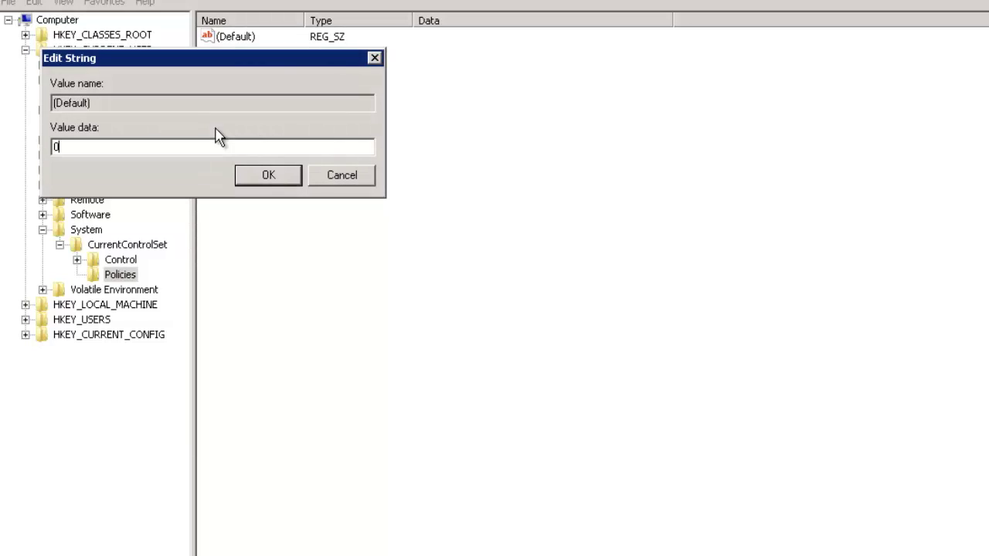
# Set the (Default) value of HKEY_CURRENT_USER\System\CurrentControlSet\Policies to 0 and create a new subkey there in the Registry Editor.
pyautogui.click(264, 178)
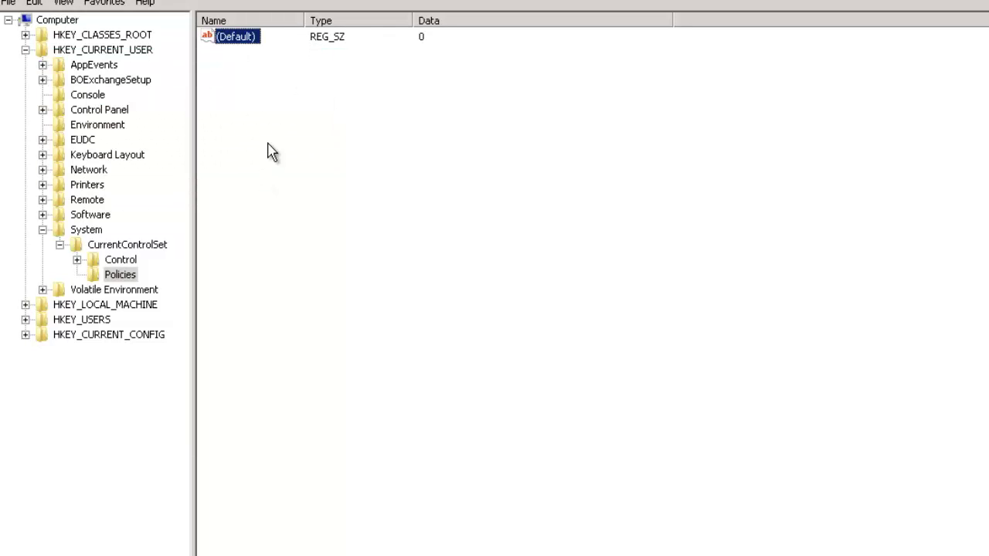
pyautogui.rightClick(268, 150)
pyautogui.moveTo(304, 154)
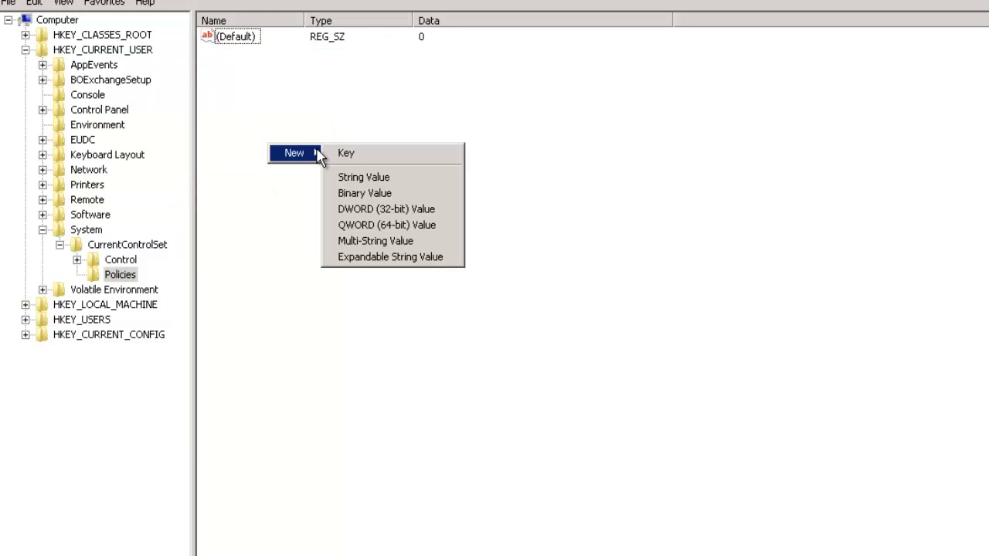
pyautogui.click(338, 156)
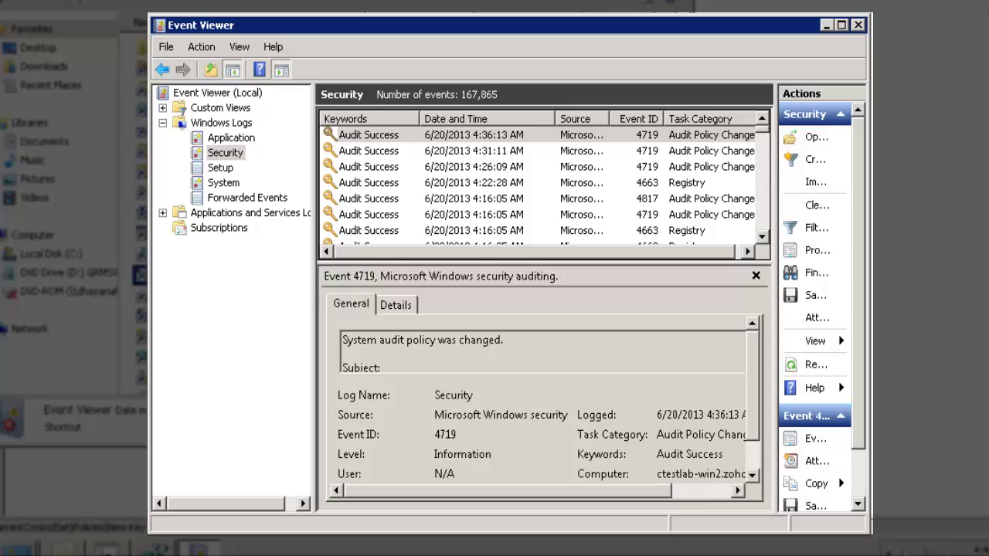
# Select the three most recent Audit Policy Change events in the Event Viewer's Security log.
pyautogui.keyDown('shift'); pyautogui.click(368, 151); pyautogui.keyUp('shift')
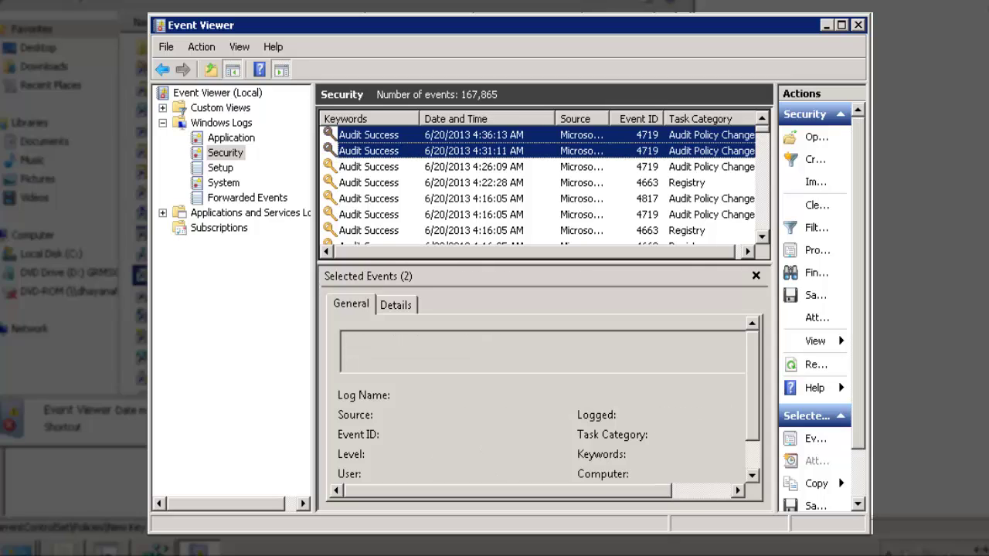
pyautogui.keyDown('shift'); pyautogui.click(368, 166); pyautogui.keyUp('shift')
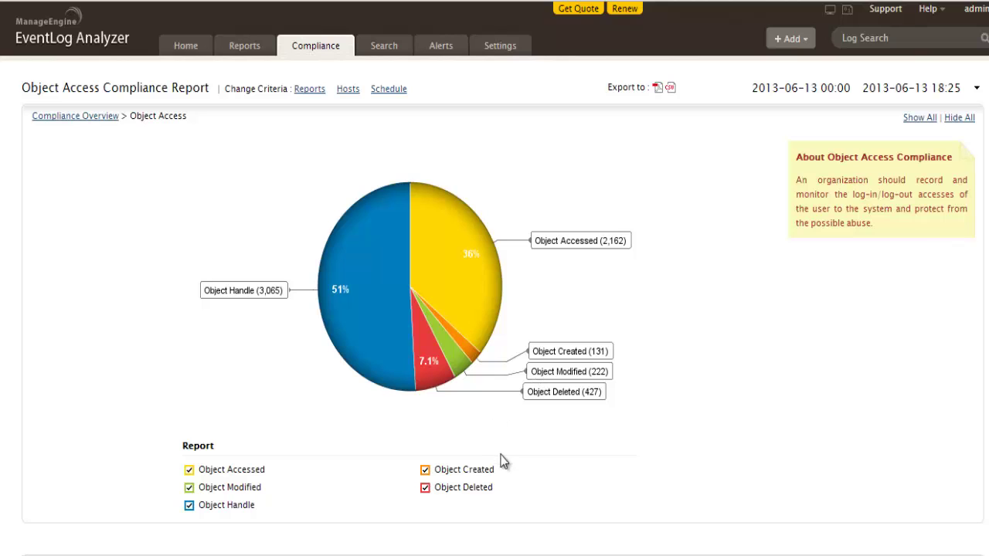
# Examine the per-host event counts for each category of the Object Access Compliance Report in EventLog Analyzer.
pyautogui.scroll(-3, 516, 468)
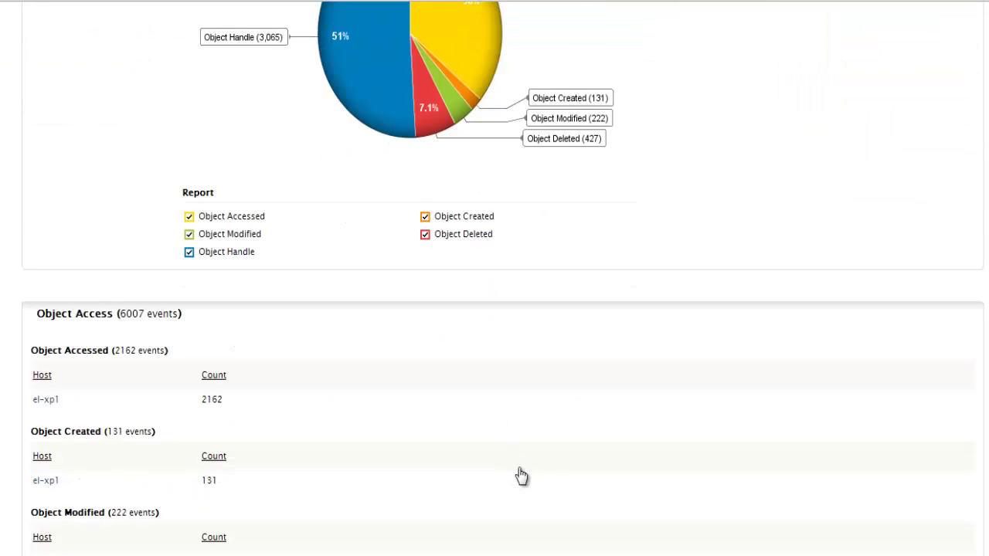
pyautogui.scroll(-2, 518, 468)
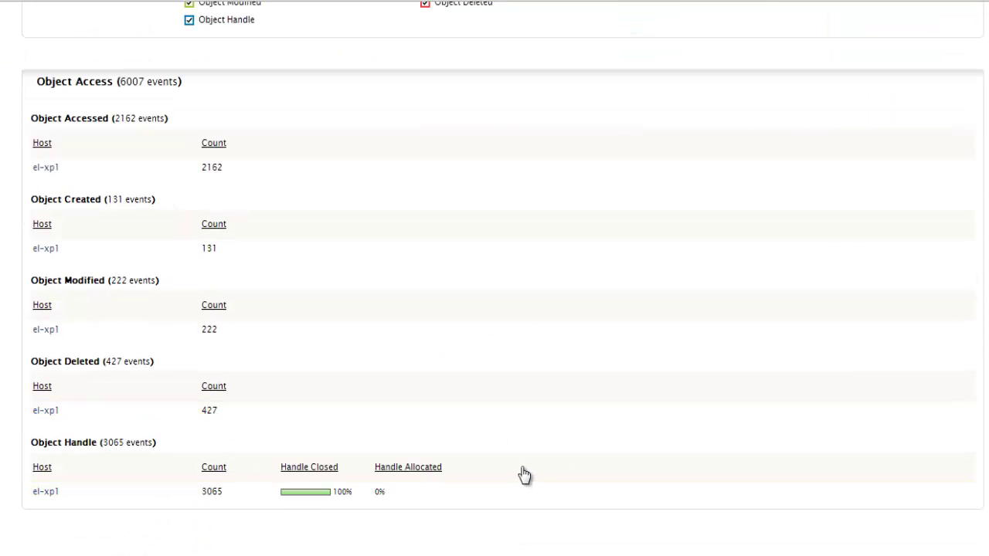